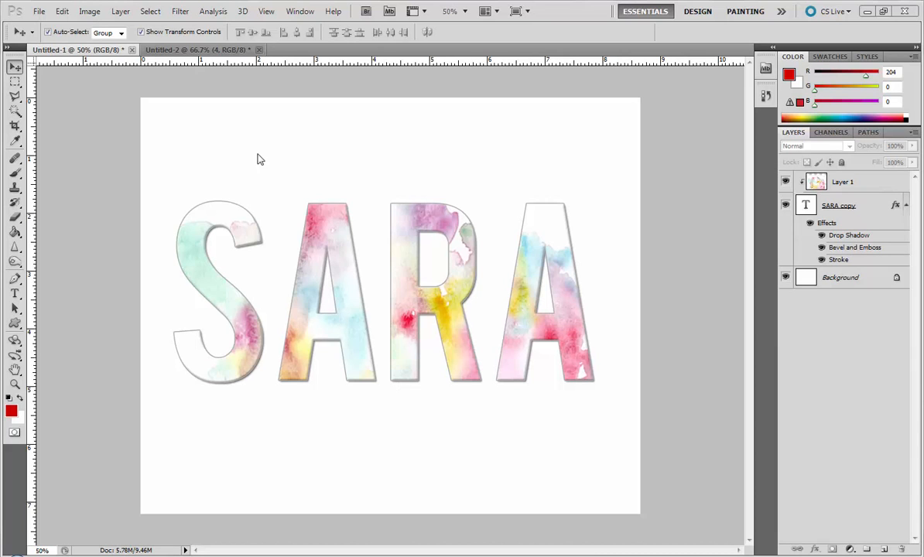
# Enlarge the watercolor splash over the black chevrons in Untitled-2 and clip it to the chevron shape
pyautogui.click(197, 51)
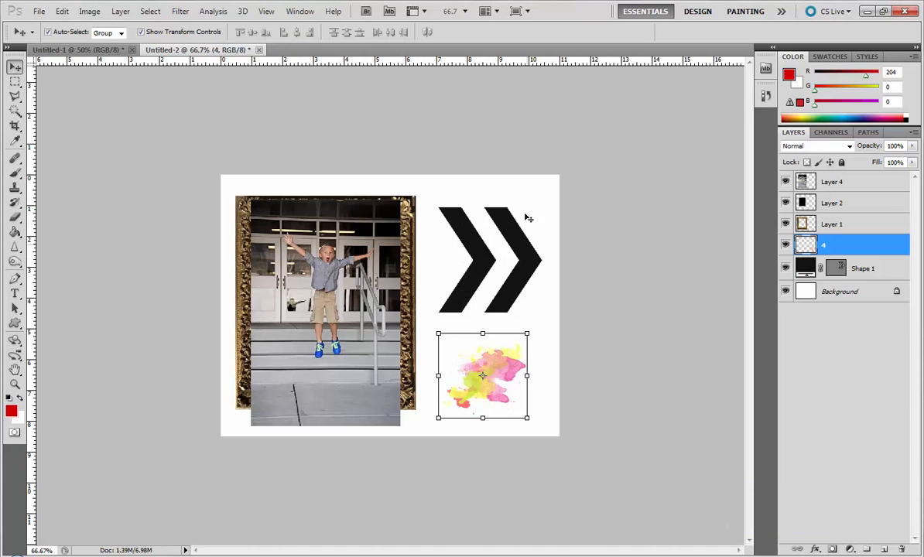
pyautogui.moveTo(503, 371); pyautogui.dragTo(517, 260)
pyautogui.hotkey('ctrl', 't')
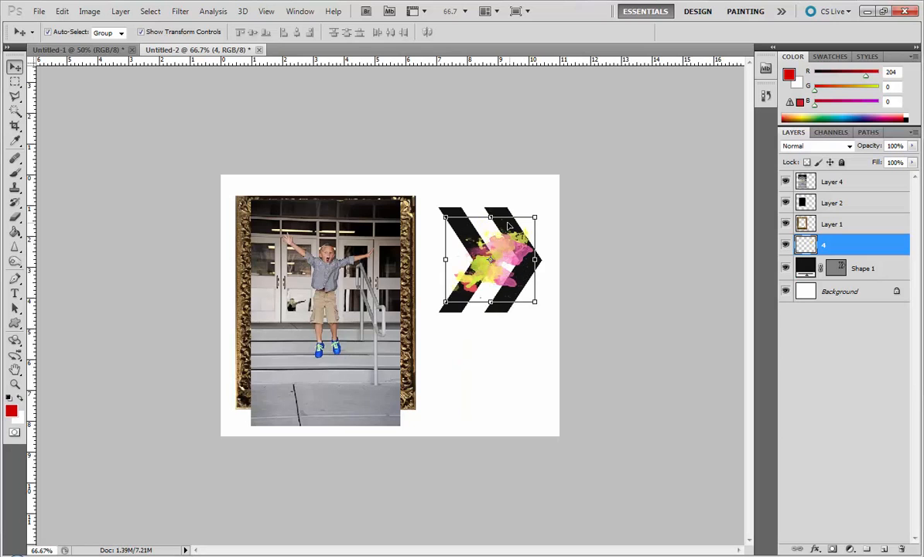
pyautogui.moveTo(445, 218); pyautogui.dragTo(376, 151)
pyautogui.moveTo(534, 303); pyautogui.dragTo(600, 364)
pyautogui.press('Return')
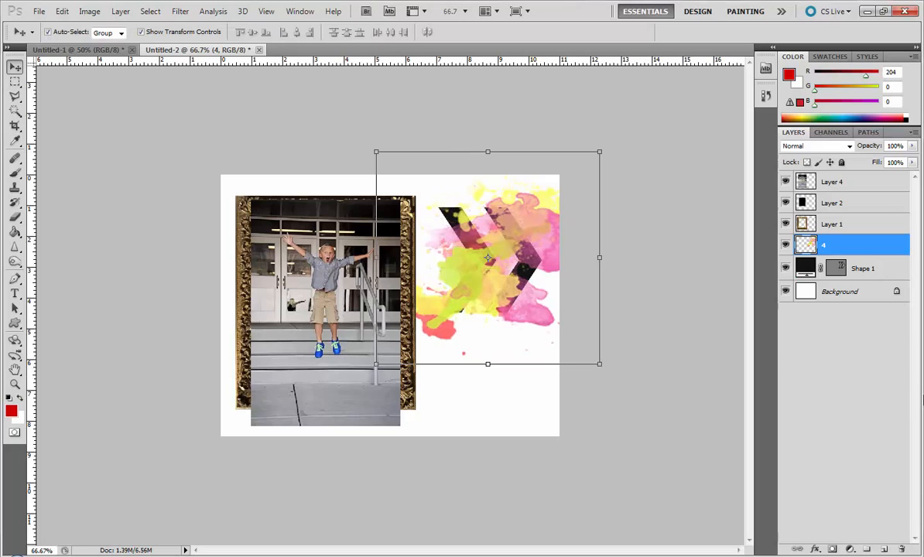
pyautogui.keyDown('alt'); pyautogui.click(805, 257); pyautogui.keyUp('alt')
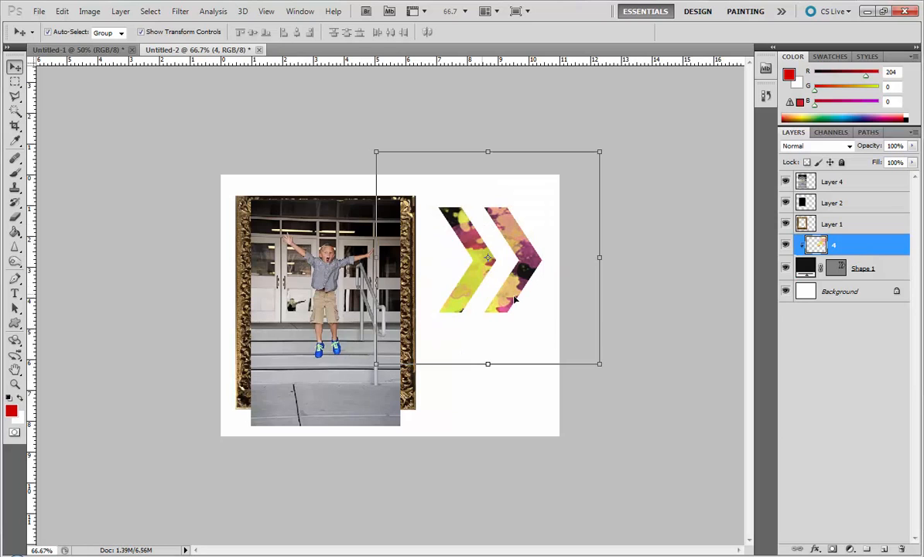
pyautogui.click(477, 409)
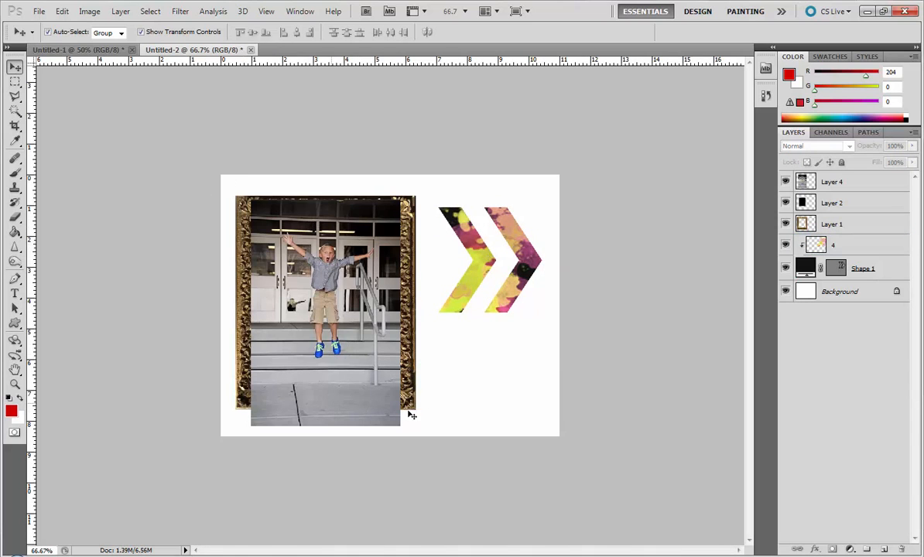
# Clip the photo on Layer 4 to the frame opening on Layer 2 and scale it to about 108%
pyautogui.moveTo(283, 355)
pyautogui.mouseDown()
pyautogui.moveTo(407, 333)
pyautogui.moveTo(300, 403)
pyautogui.moveTo(274, 348)
pyautogui.moveTo(284, 366)
pyautogui.moveTo(282, 357)
pyautogui.mouseUp()
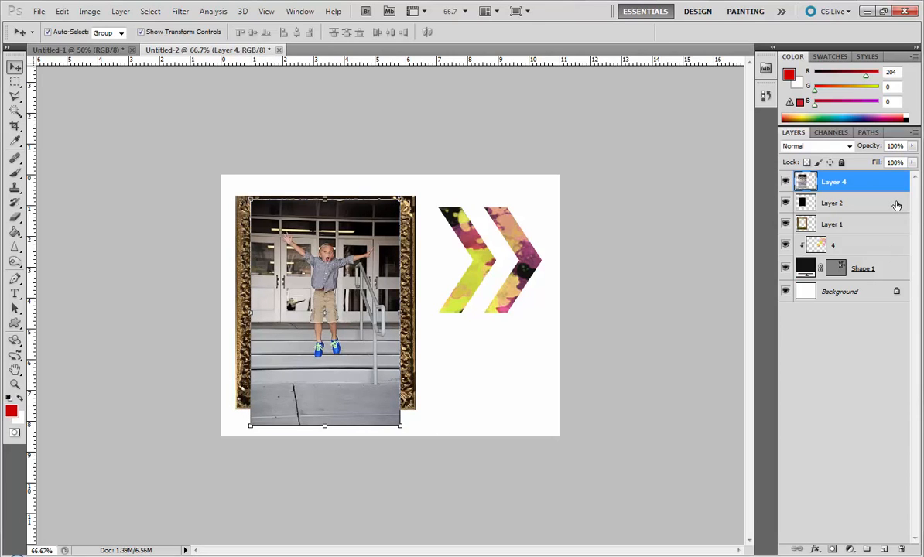
pyautogui.keyDown('alt'); pyautogui.click(866, 192); pyautogui.keyUp('alt')
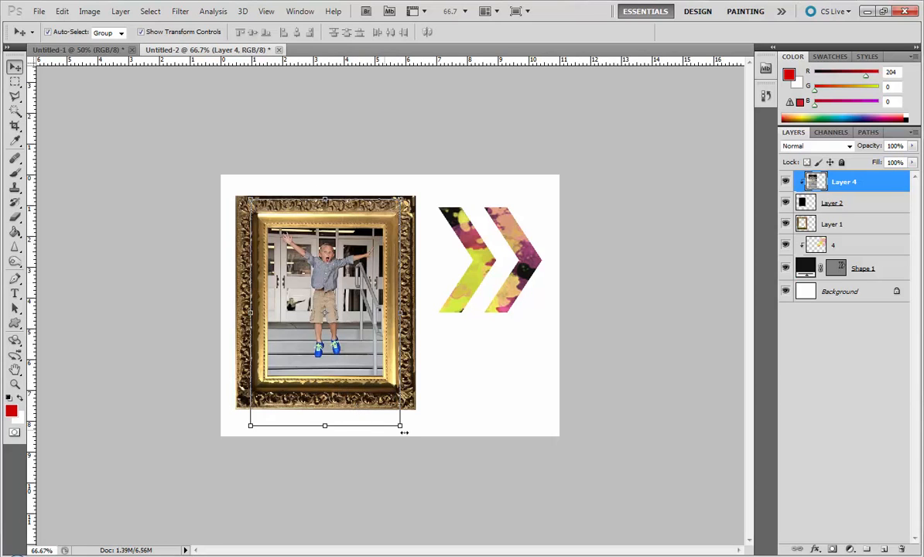
pyautogui.click(399, 425)
pyautogui.moveTo(399, 424); pyautogui.dragTo(413, 443)
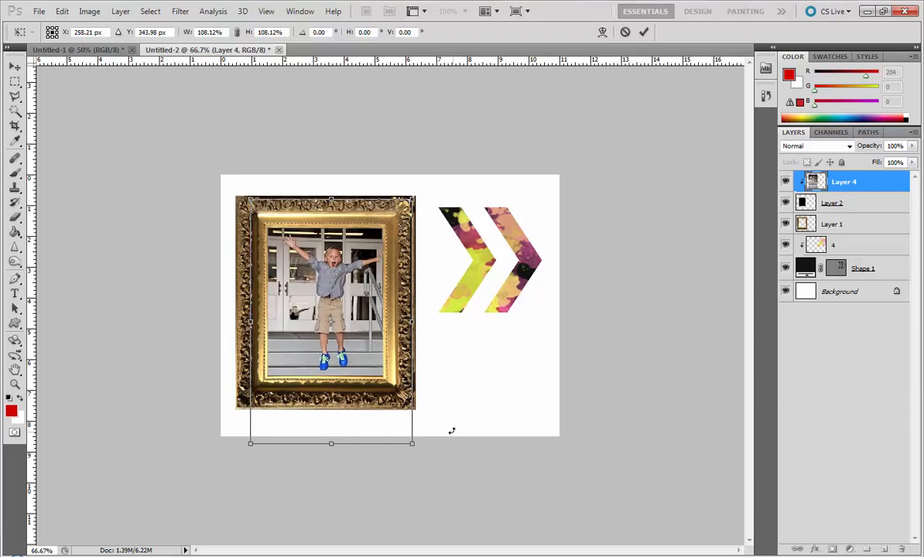
pyautogui.press('Return')
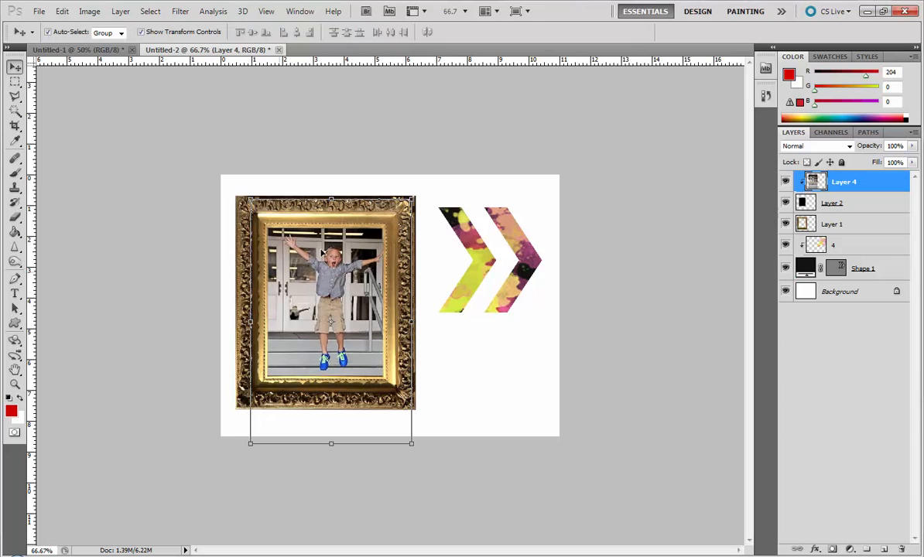
# Create a new white document 11 inches wide and 8.5 inches high at 72 pixels/inch
pyautogui.click(90, 49)
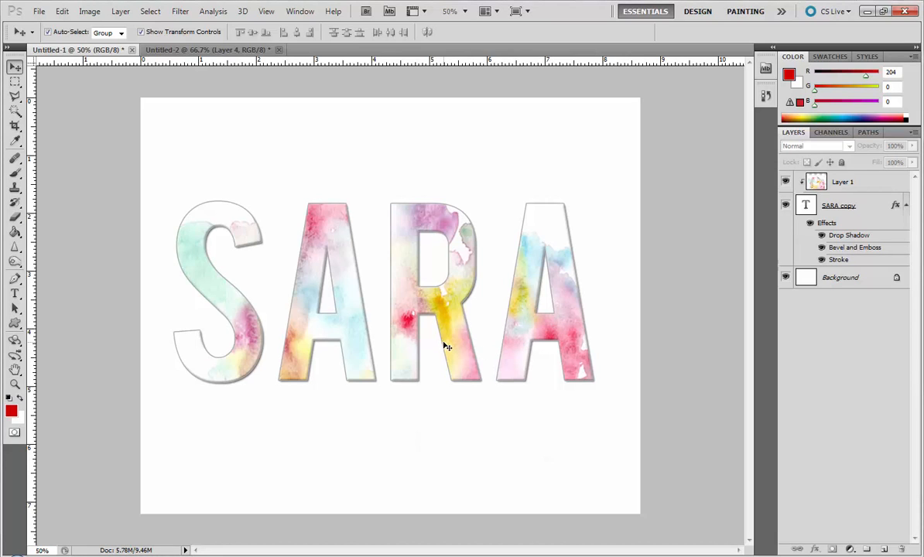
pyautogui.click(38, 11)
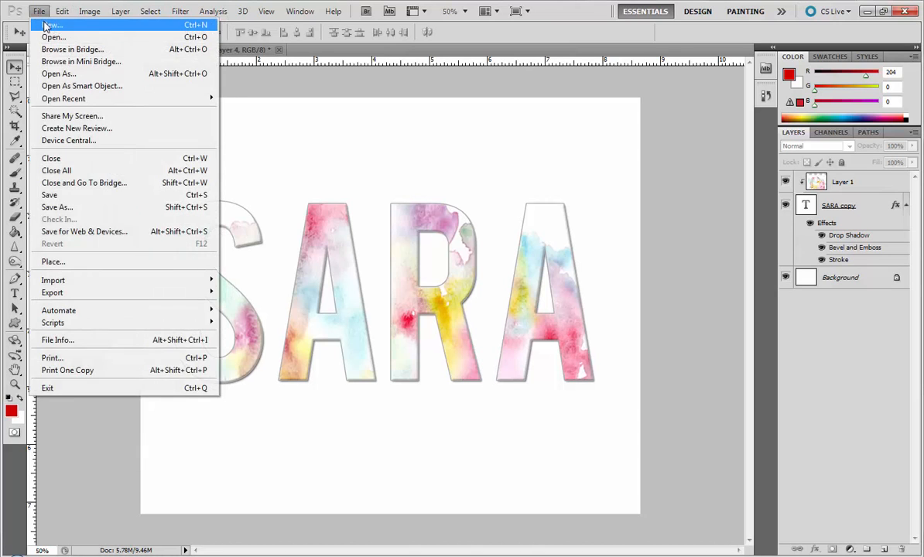
pyautogui.click(46, 25)
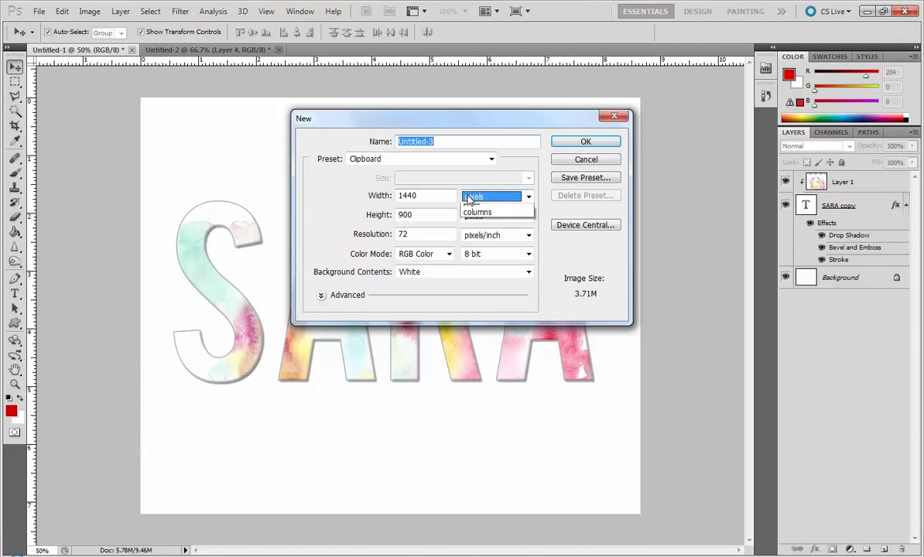
pyautogui.click(468, 196)
pyautogui.click(442, 206)
pyautogui.click(379, 196)
pyautogui.write('11')
pyautogui.press('Tab')
pyautogui.write('8')
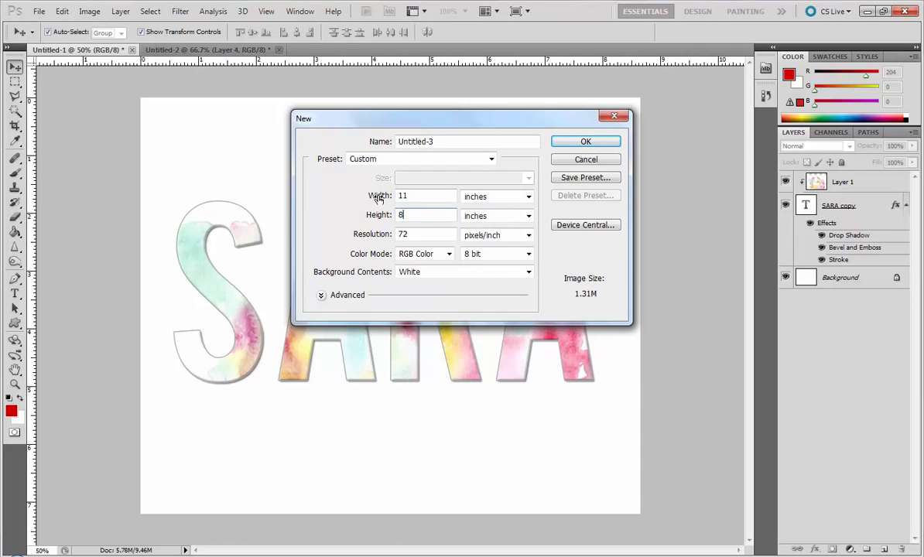
pyautogui.press('Return')
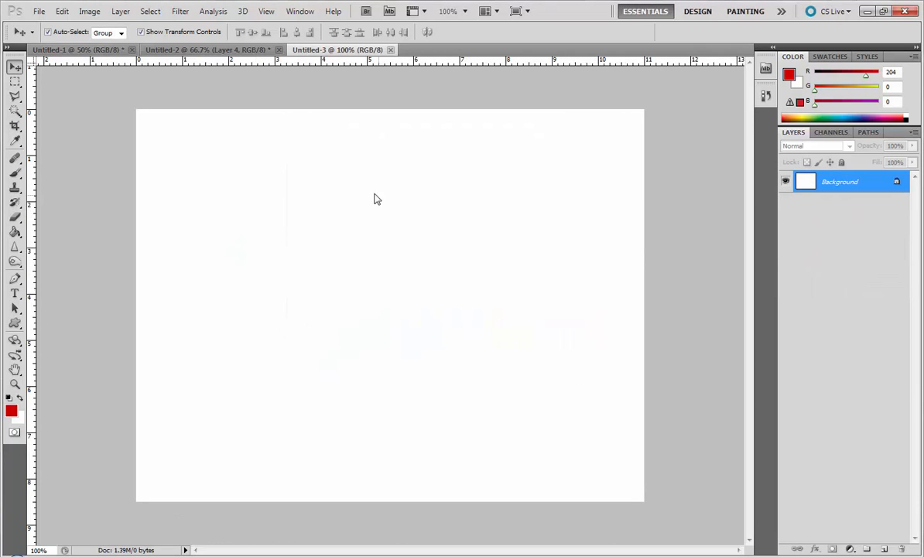
# Add a text layer with the first name from the Untitled-1 artwork in capitals, using Arial Black at 10 pt
pyautogui.click(14, 293)
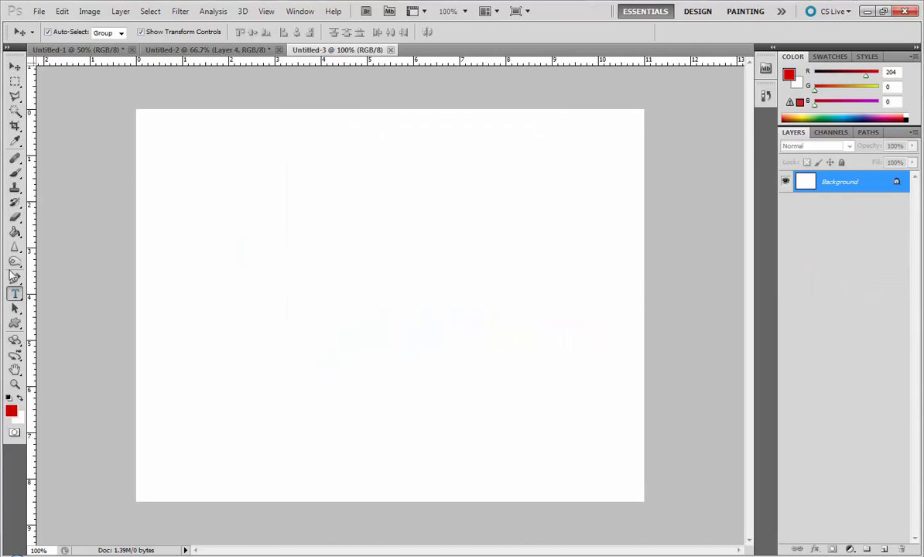
pyautogui.click(217, 282)
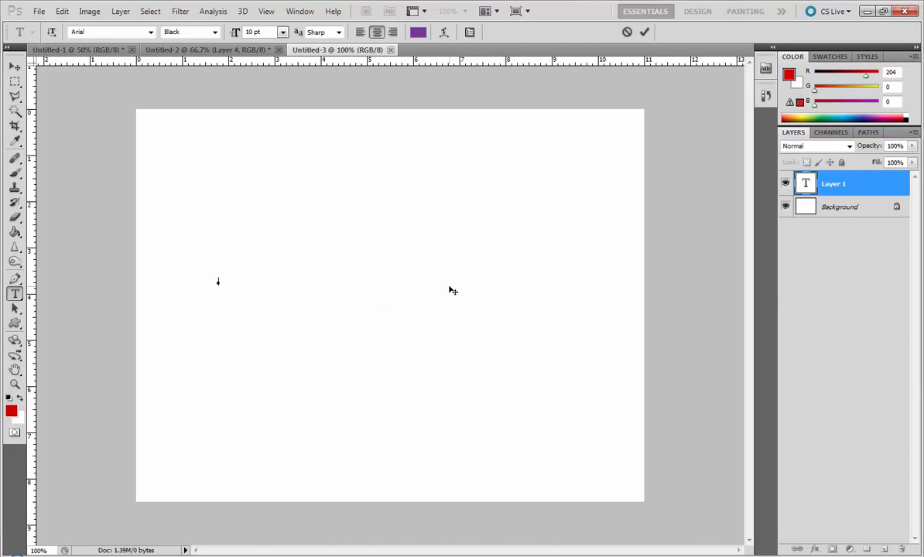
pyautogui.write('SARA')
pyautogui.click(15, 67)
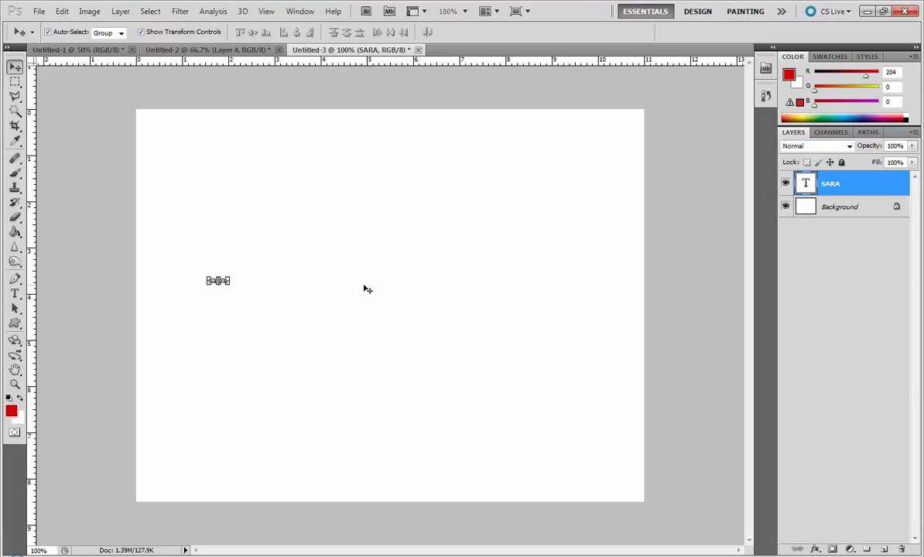
# Scale the name text proportionally to about 2540% so it spans nearly the full canvas width
pyautogui.hotkey('ctrl', 't')
pyautogui.moveTo(231, 276); pyautogui.dragTo(642, 144)
pyautogui.moveTo(207, 284); pyautogui.dragTo(146, 323)
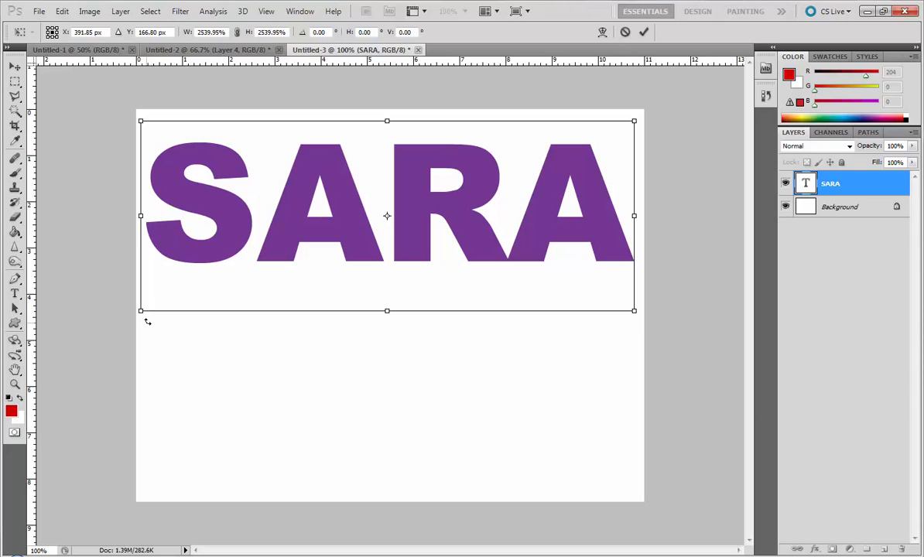
pyautogui.press('Return')
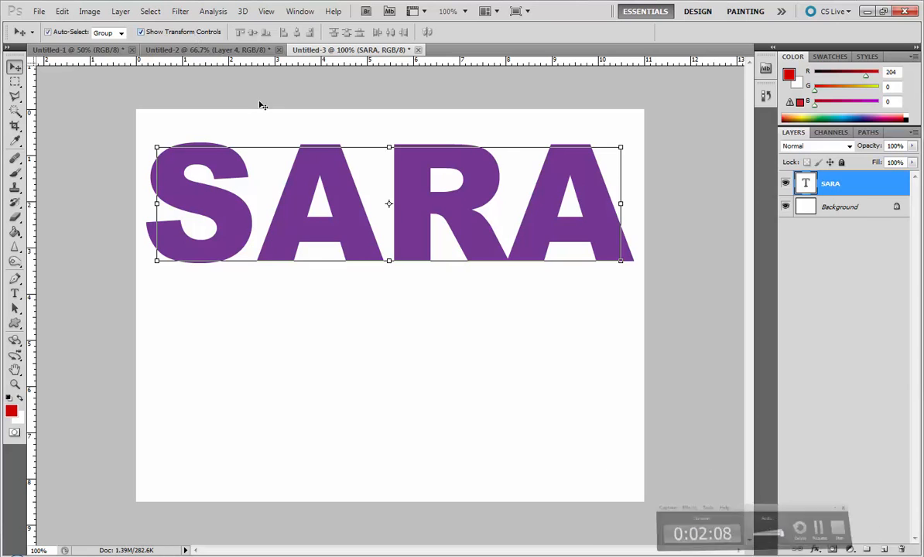
# Widen the canvas to 15 inches
pyautogui.click(89, 11)
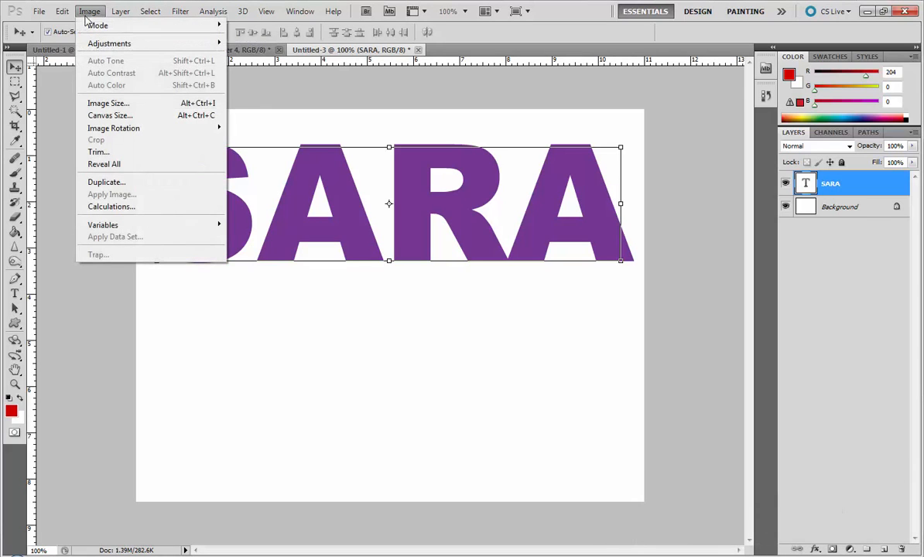
pyautogui.click(116, 116)
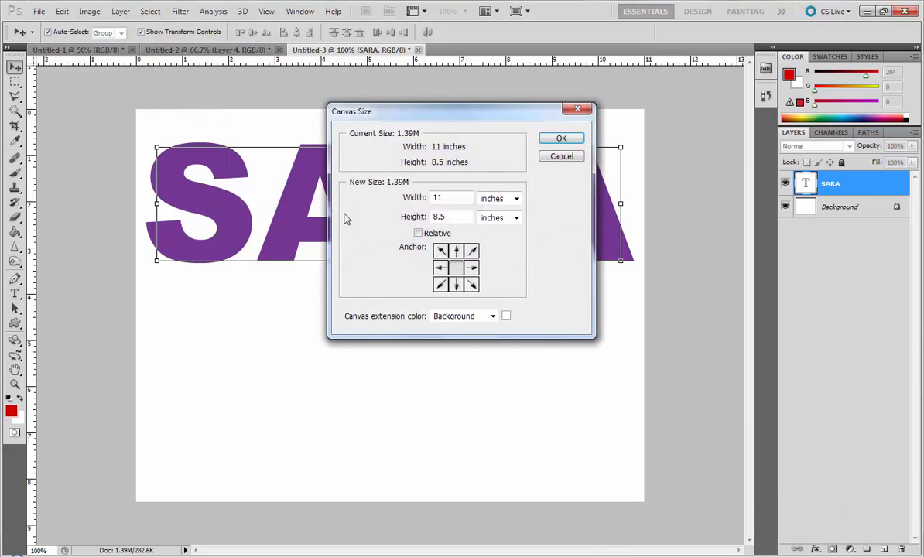
pyautogui.moveTo(443, 198); pyautogui.dragTo(420, 205)
pyautogui.write('15')
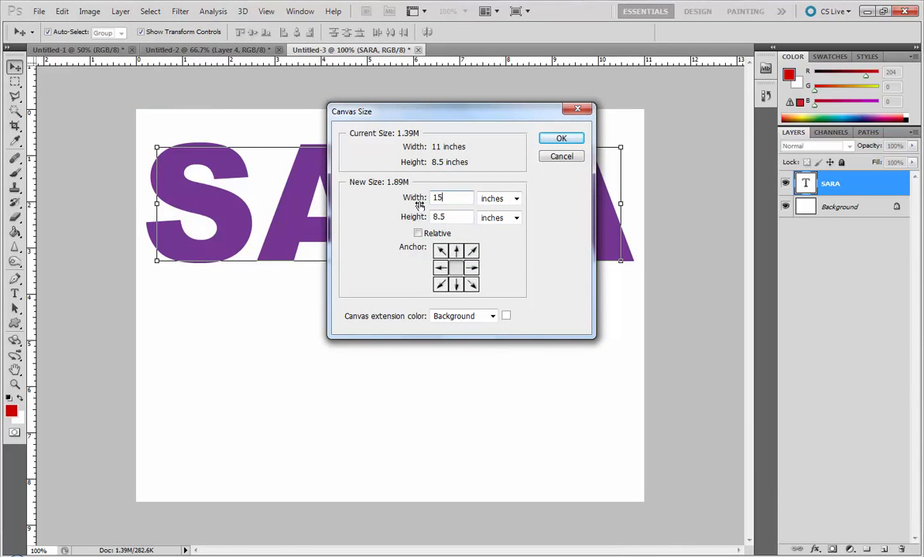
pyautogui.press('Return')
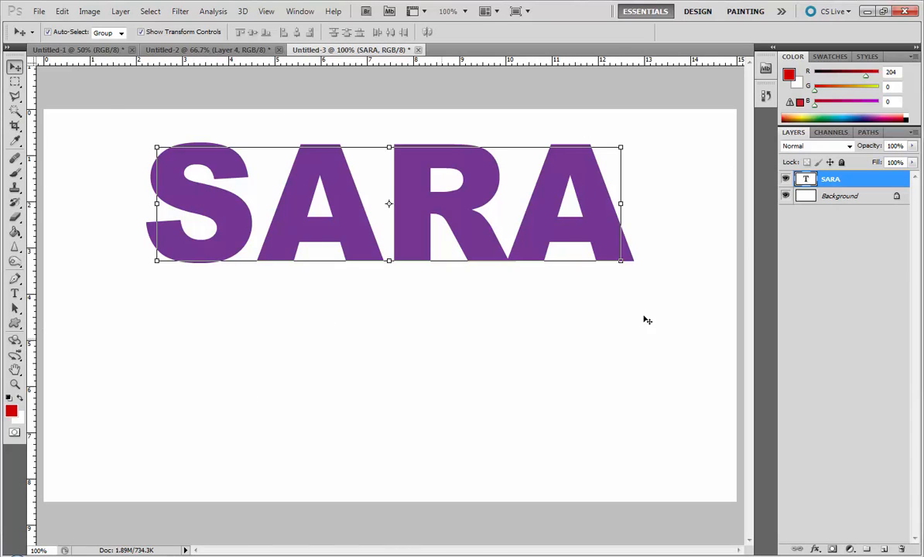
# Move the name text layer down by about 0.75 inch
pyautogui.click(838, 197)
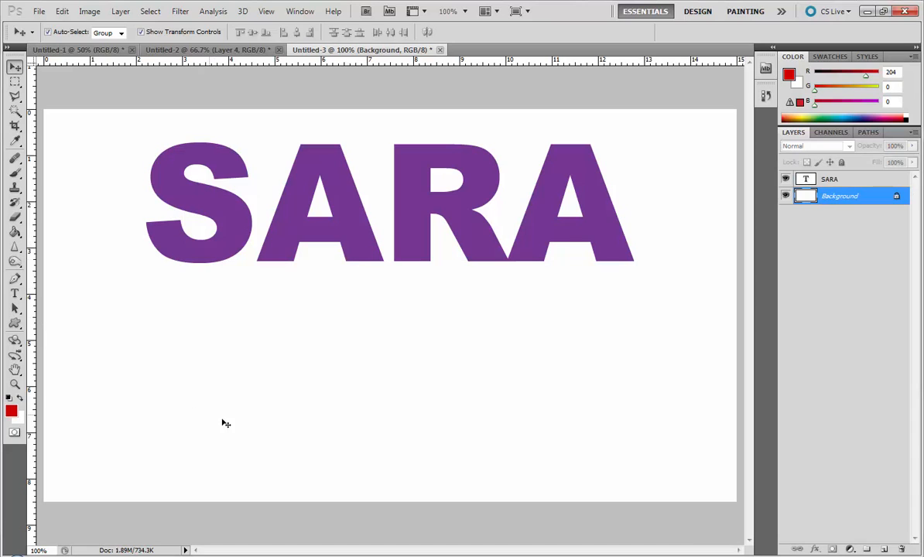
pyautogui.click(836, 179)
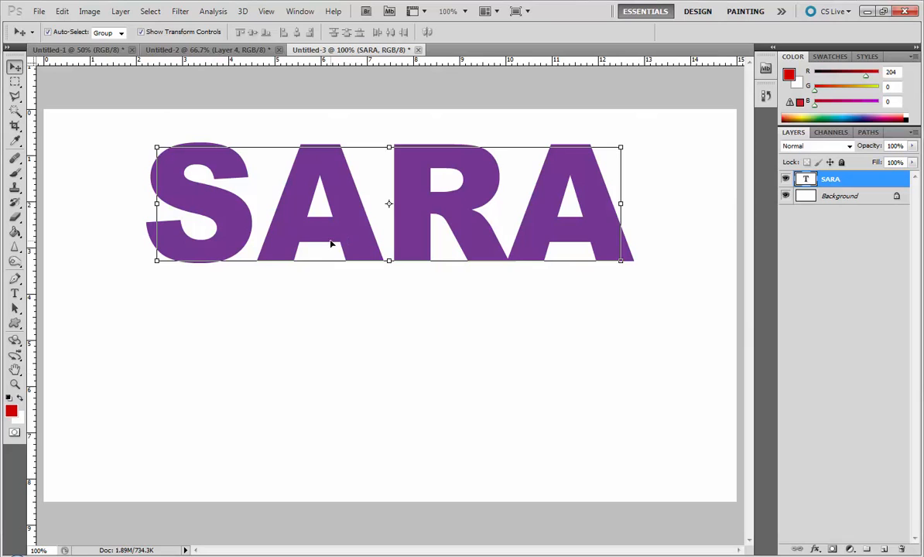
pyautogui.moveTo(342, 232); pyautogui.dragTo(344, 267)
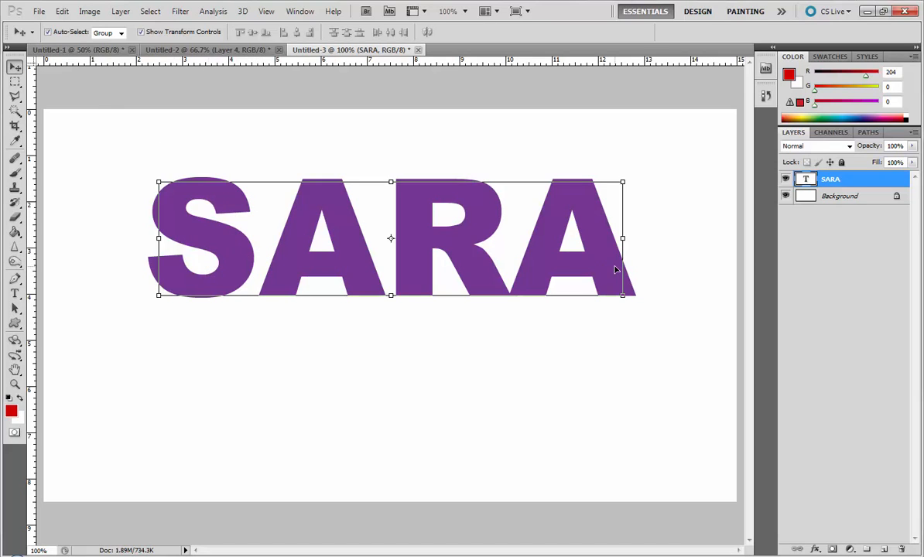
# Change the font of the whole name text to Bebas
pyautogui.click(15, 293)
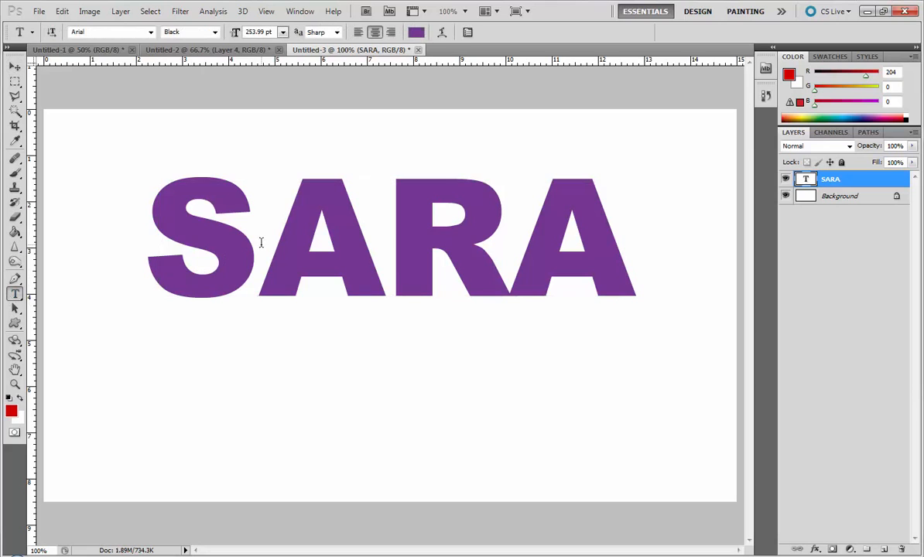
pyautogui.click(261, 242)
pyautogui.moveTo(616, 248); pyautogui.dragTo(72, 233)
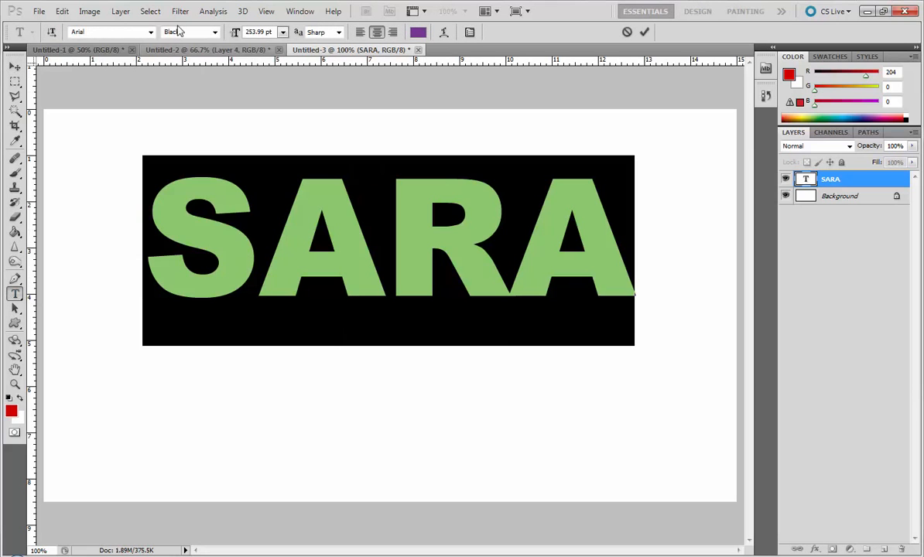
pyautogui.click(150, 32)
pyautogui.moveTo(277, 91)
pyautogui.mouseDown()
pyautogui.moveTo(277, 80)
pyautogui.moveTo(280, 118)
pyautogui.moveTo(278, 100)
pyautogui.mouseUp()
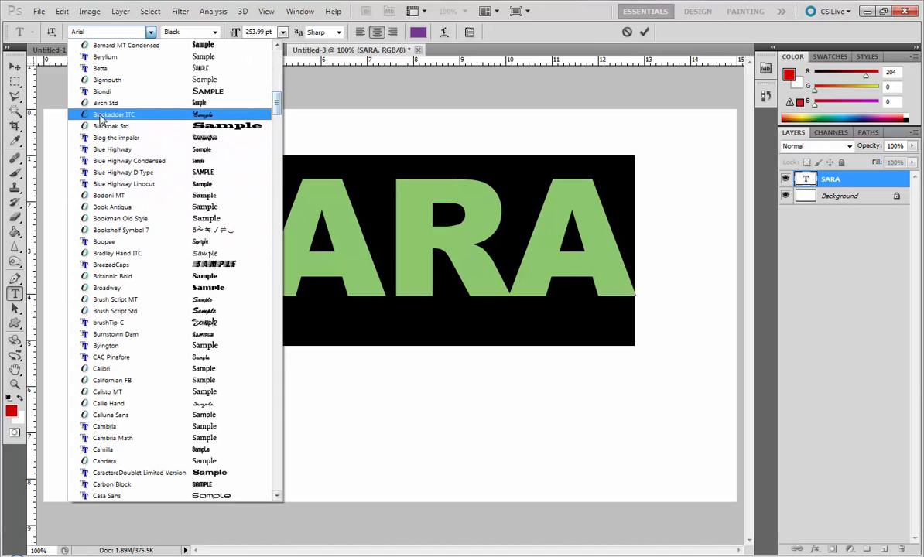
pyautogui.scroll(3, 139, 325)
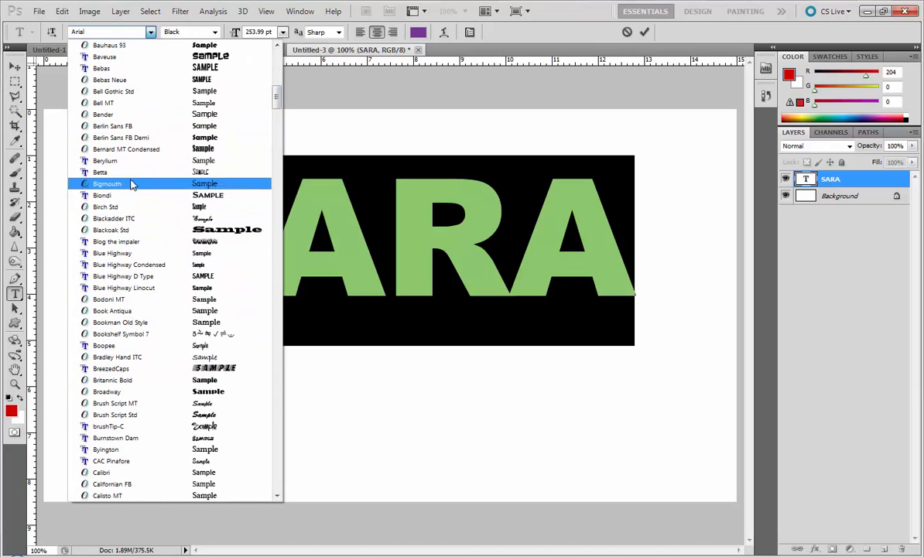
pyautogui.click(183, 68)
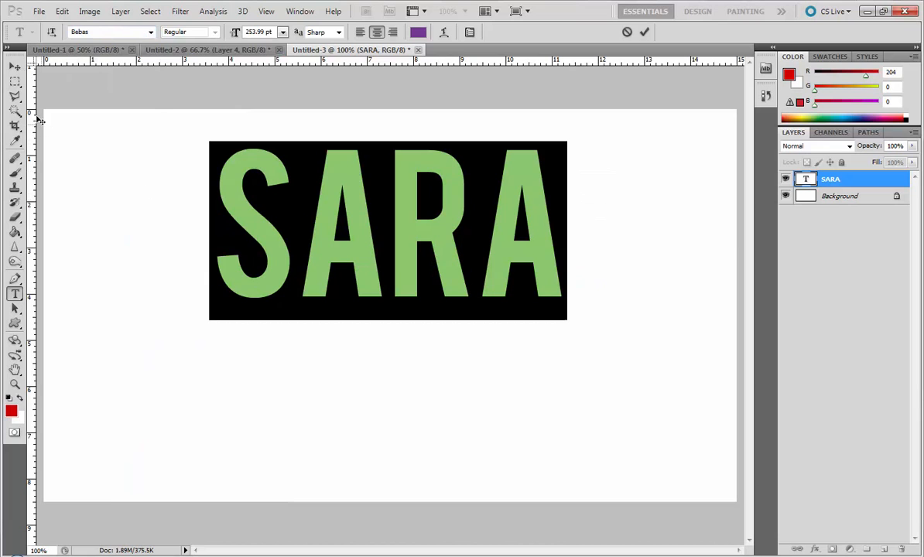
pyautogui.click(15, 67)
pyautogui.moveTo(215, 308); pyautogui.dragTo(77, 356)
pyautogui.press('Escape')
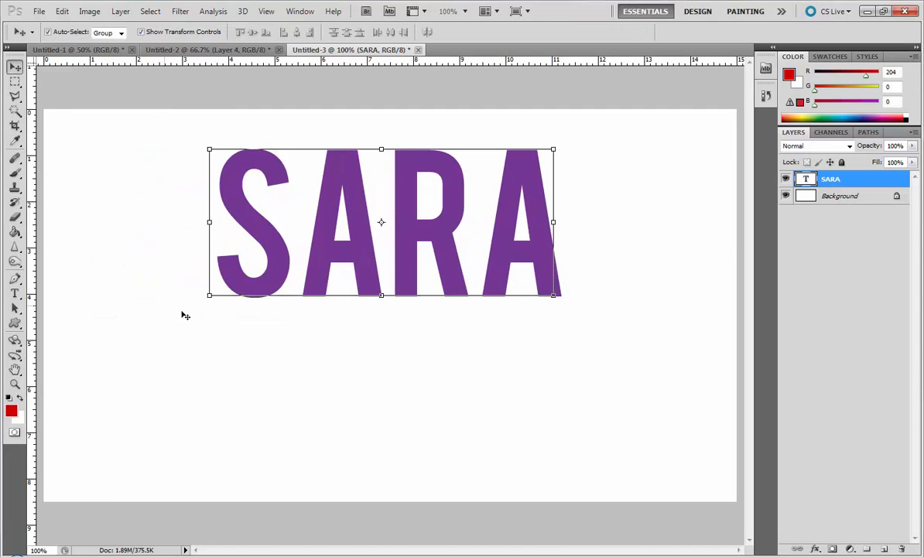
pyautogui.moveTo(211, 292); pyautogui.dragTo(164, 341)
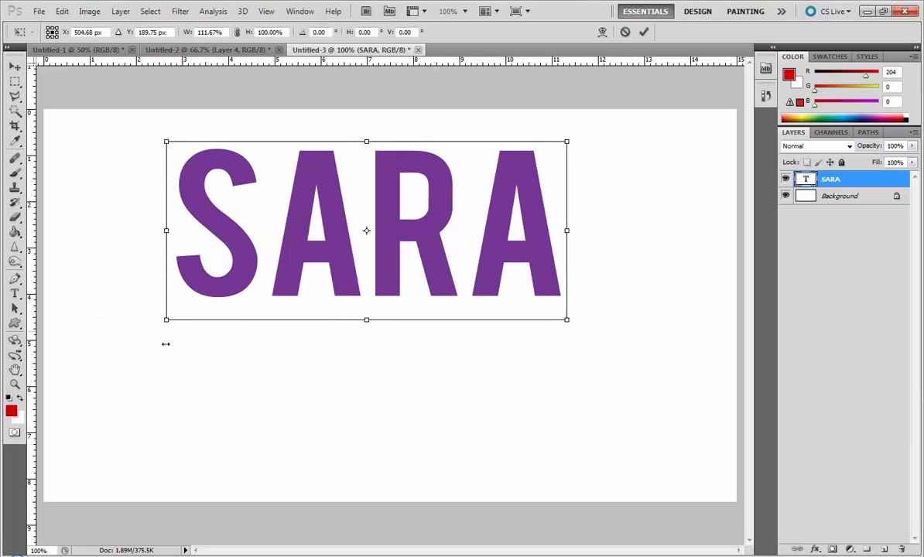
pyautogui.press('Escape')
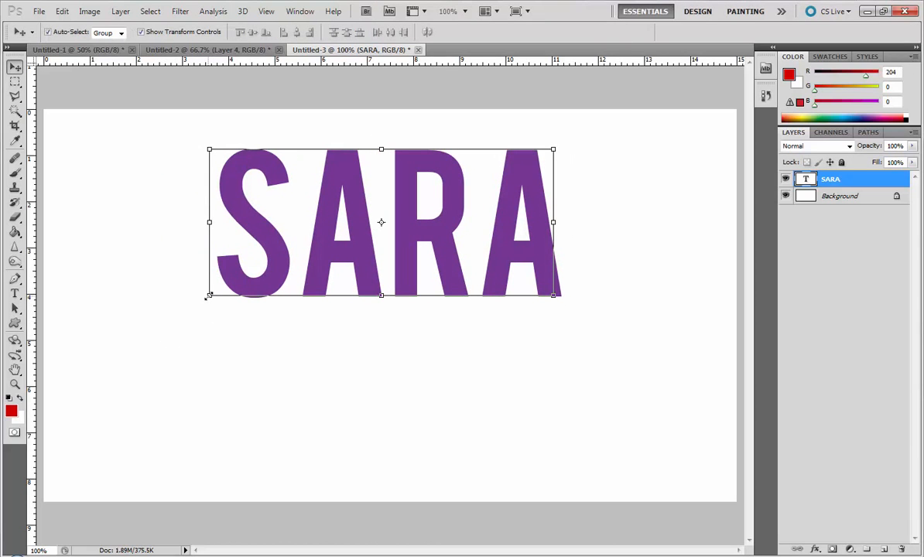
# Enlarge the name text to about 179% width and 177% height so it nearly fills the canvas
pyautogui.moveTo(209, 296); pyautogui.dragTo(144, 347)
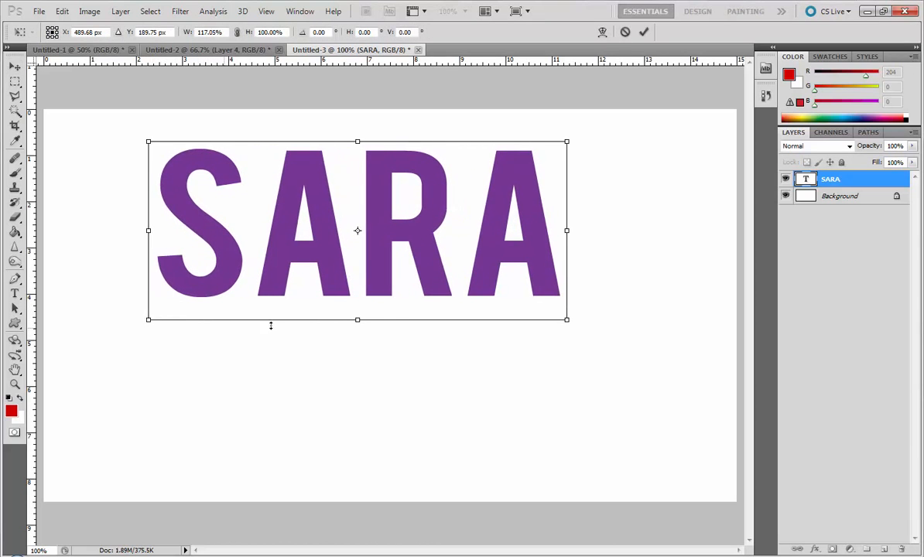
pyautogui.press('Escape')
pyautogui.moveTo(208, 296); pyautogui.dragTo(61, 394)
pyautogui.moveTo(580, 399); pyautogui.dragTo(691, 478)
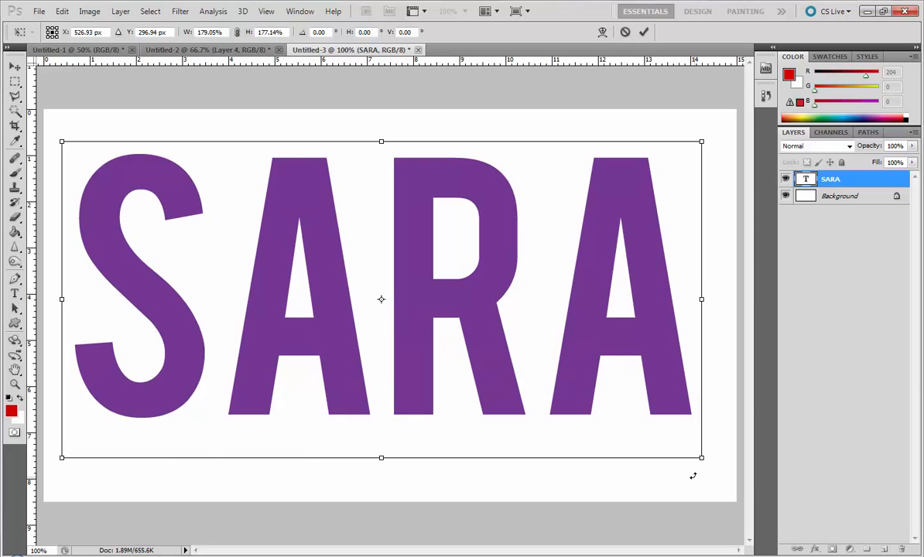
pyautogui.press('Return')
pyautogui.hotkey('ctrl', '-')
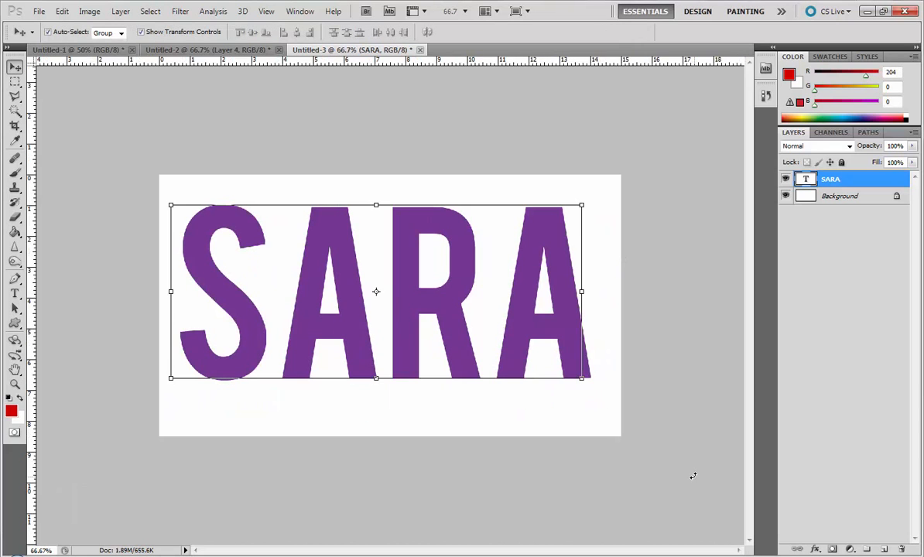
pyautogui.hotkey('ctrl', '+')
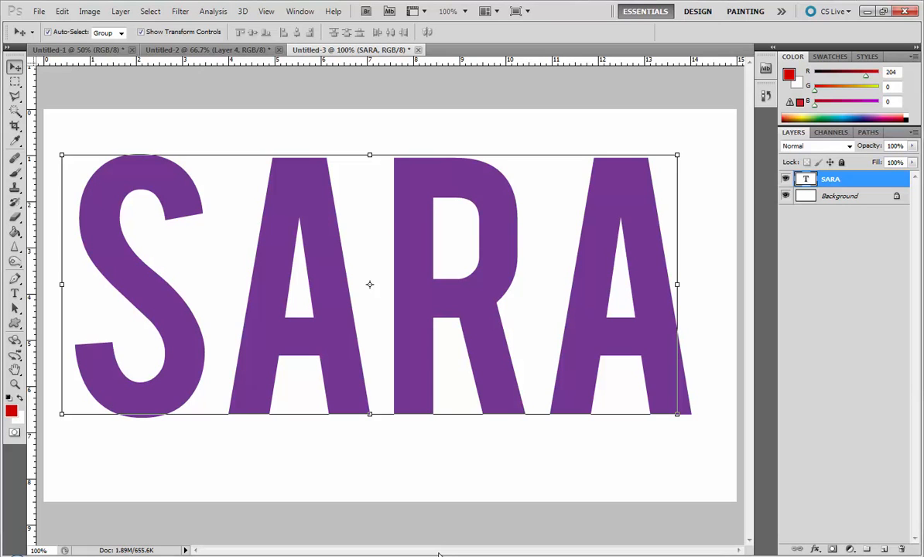
# Switch to the freeimages website in the browser and view two random stock photos with the Randomizer
pyautogui.click(460, 555)
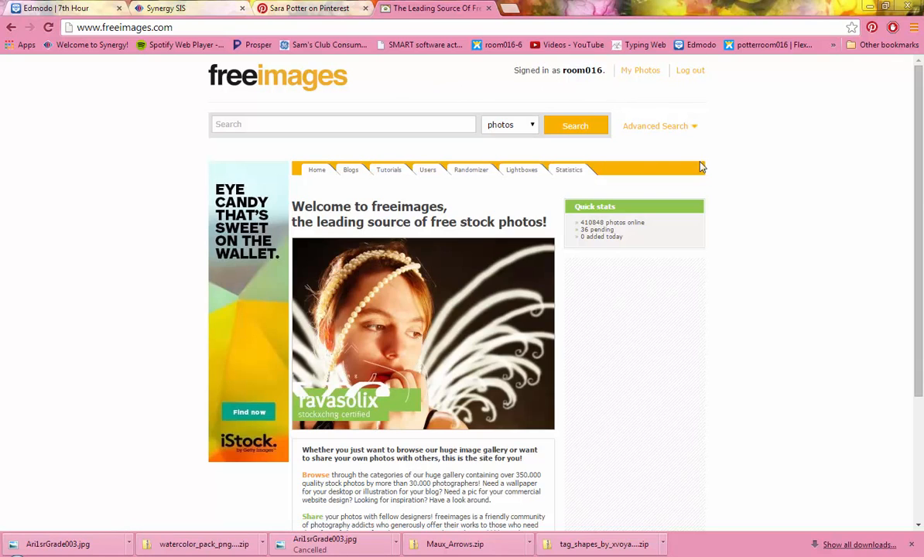
pyautogui.click(471, 172)
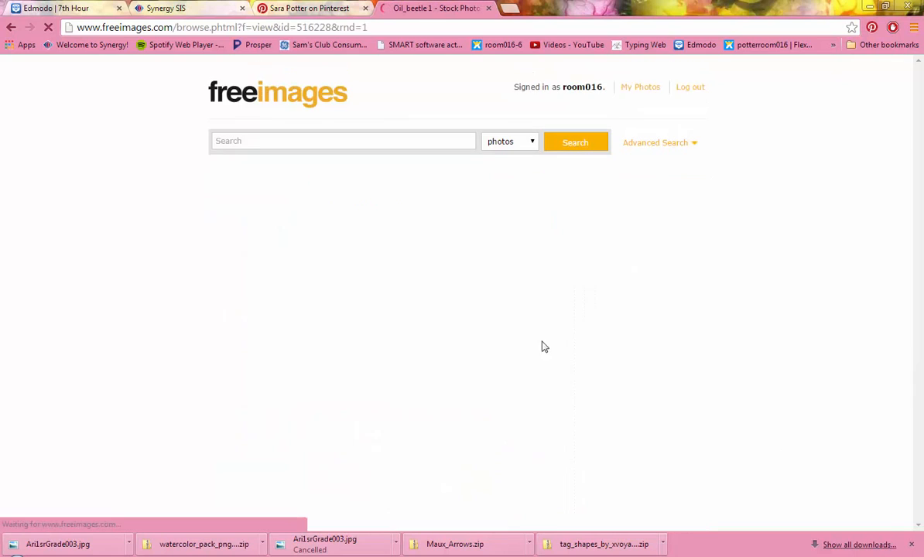
pyautogui.scroll(-3, 505, 333)
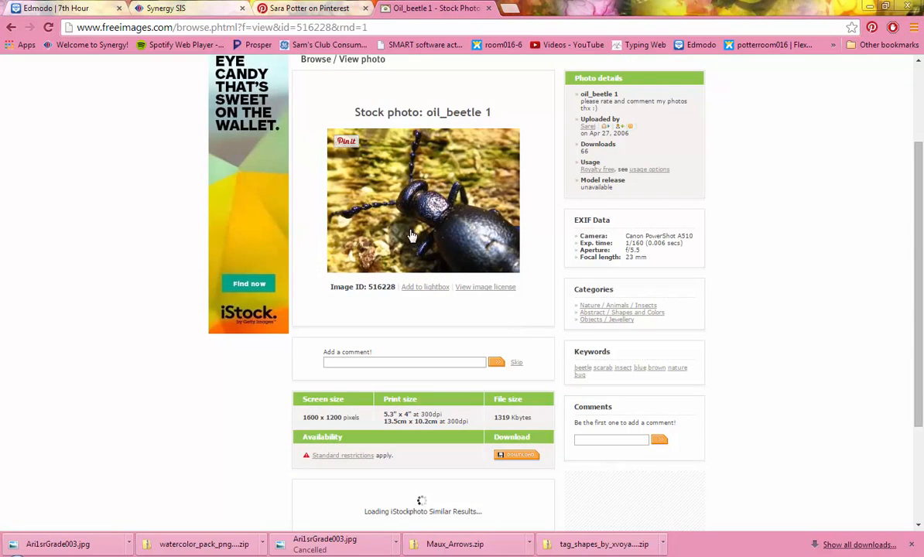
pyautogui.scroll(2, 451, 250)
pyautogui.scroll(1, 452, 250)
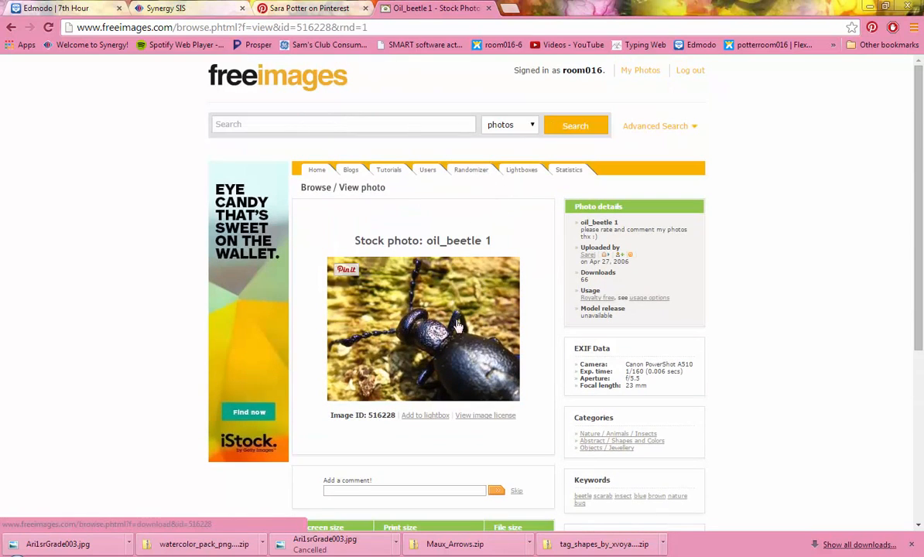
pyautogui.click(457, 171)
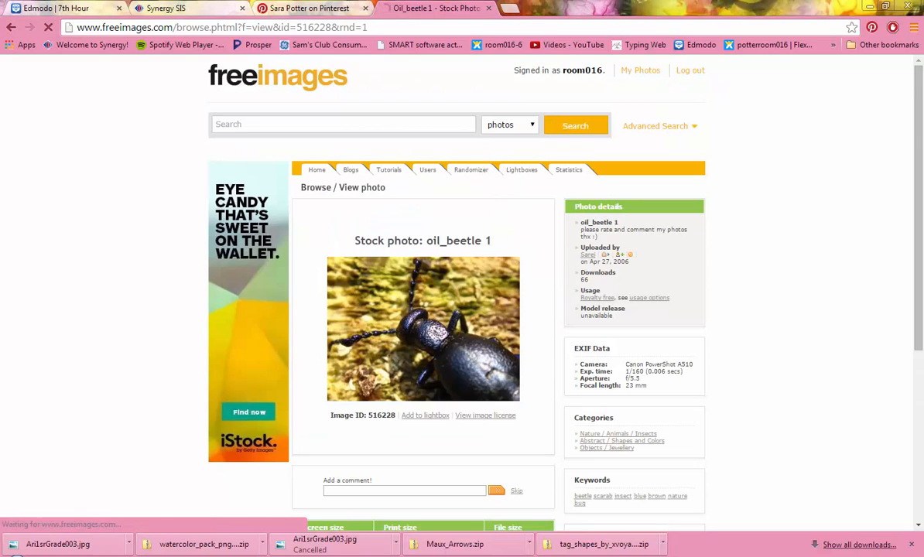
pyautogui.scroll(-4, 363, 355)
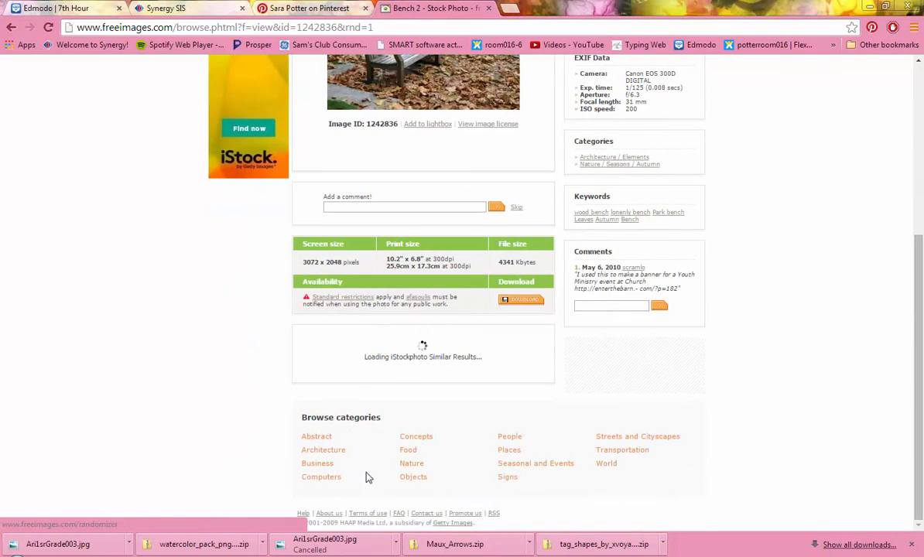
# Browse the first page of images in the Abstract category
pyautogui.click(323, 439)
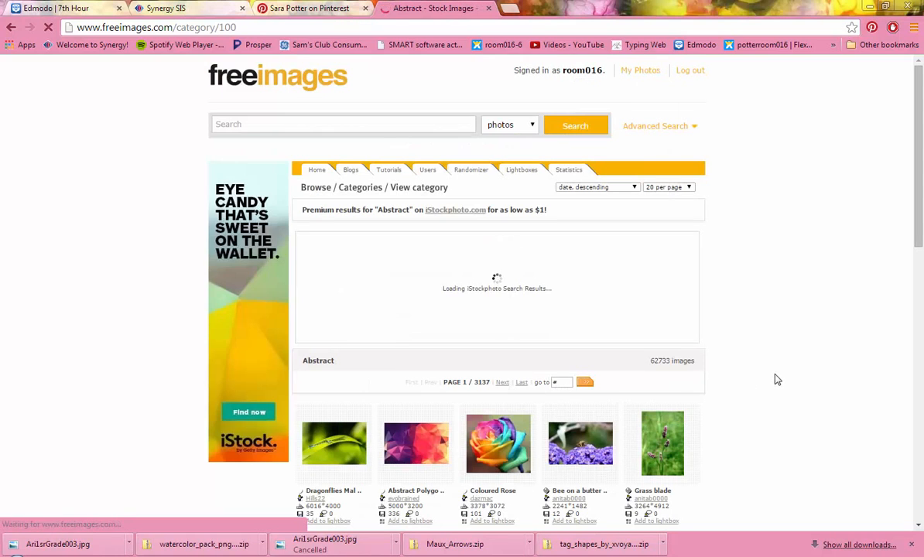
pyautogui.scroll(-5, 776, 379)
pyautogui.scroll(5, 776, 377)
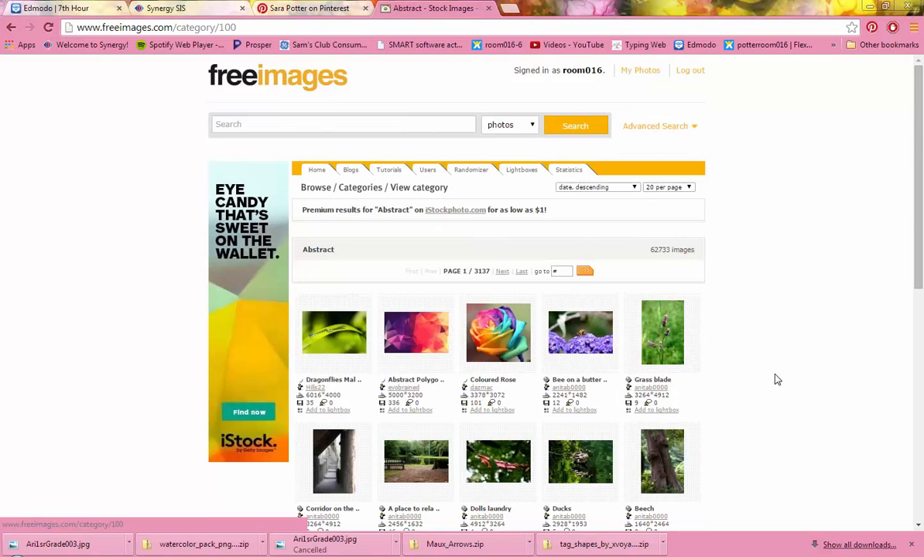
pyautogui.scroll(-5, 775, 378)
pyautogui.scroll(-3, 774, 379)
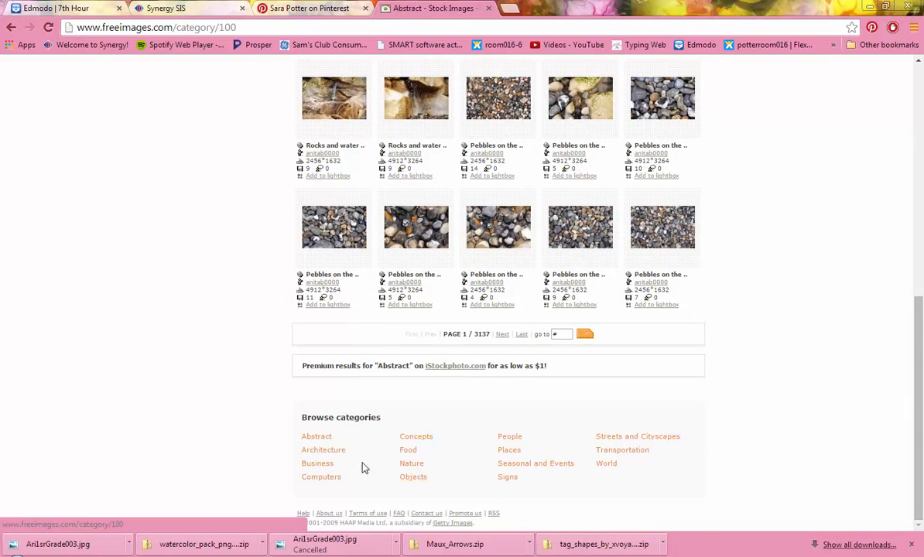
pyautogui.click(329, 437)
pyautogui.scroll(1, 346, 455)
# Search the stock photos for "texture" and look through the first page of results
pyautogui.click(277, 124)
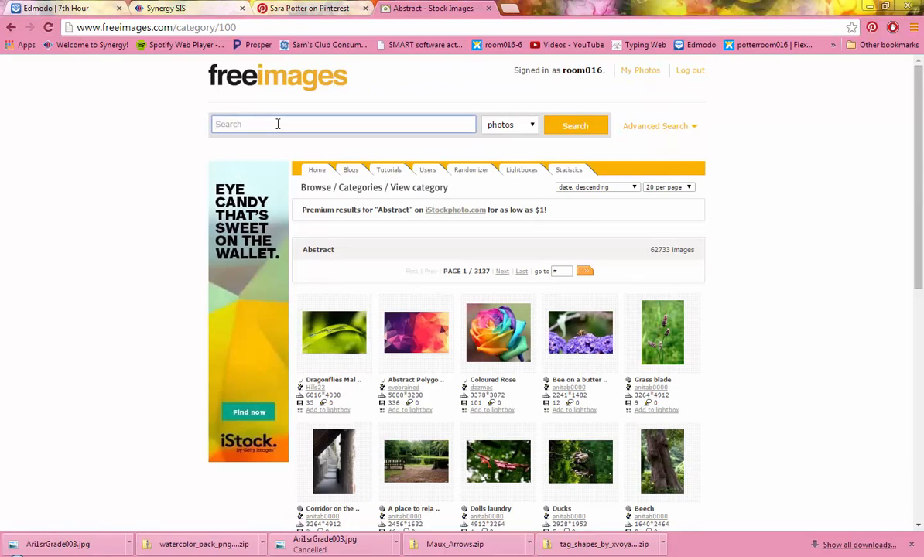
pyautogui.write('texture')
pyautogui.press('Return')
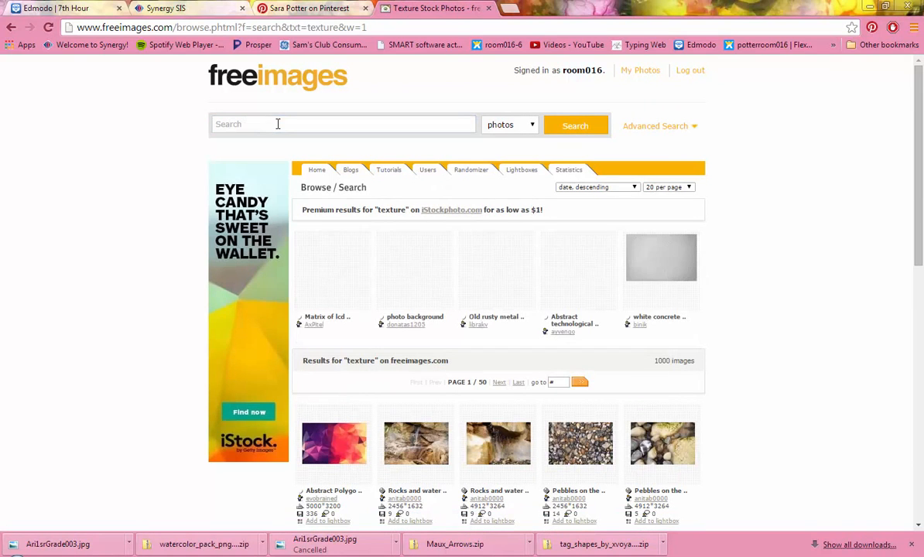
pyautogui.scroll(-2, 470, 375)
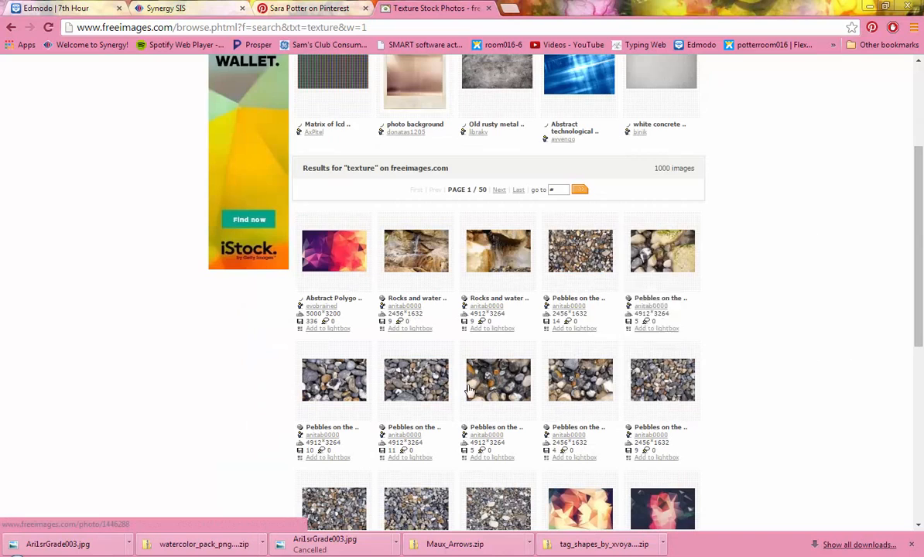
pyautogui.scroll(2, 435, 375)
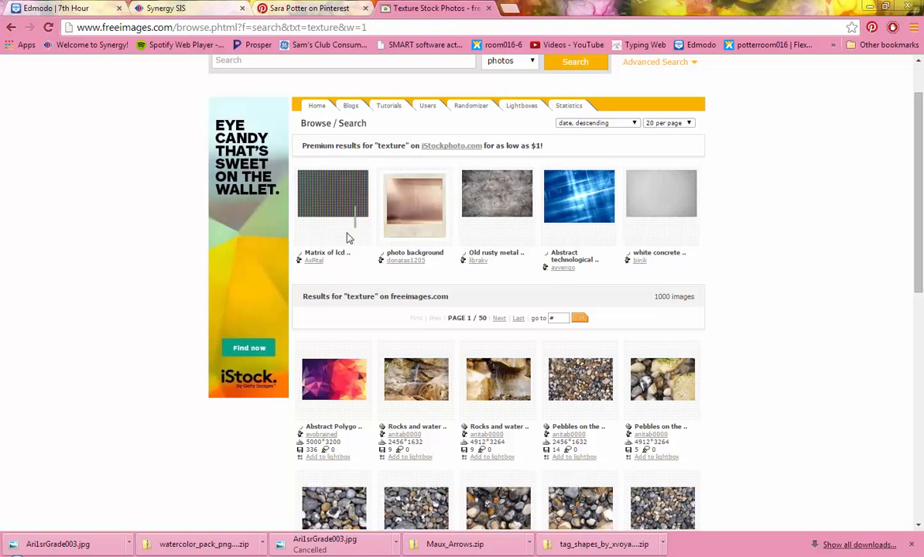
pyautogui.scroll(-2, 356, 248)
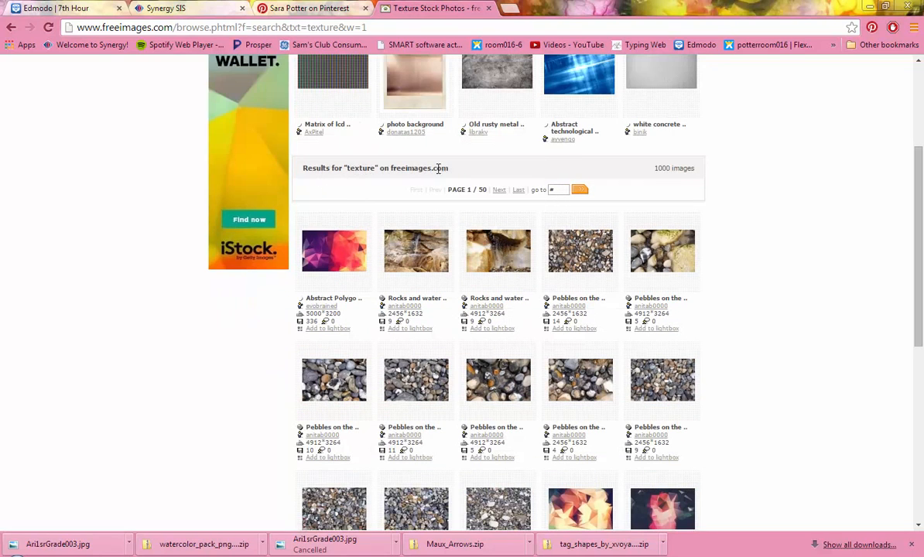
# Open the full-size download of the photo "Abstract Polygonal / Low Poly Background Texture 3"
pyautogui.click(339, 260)
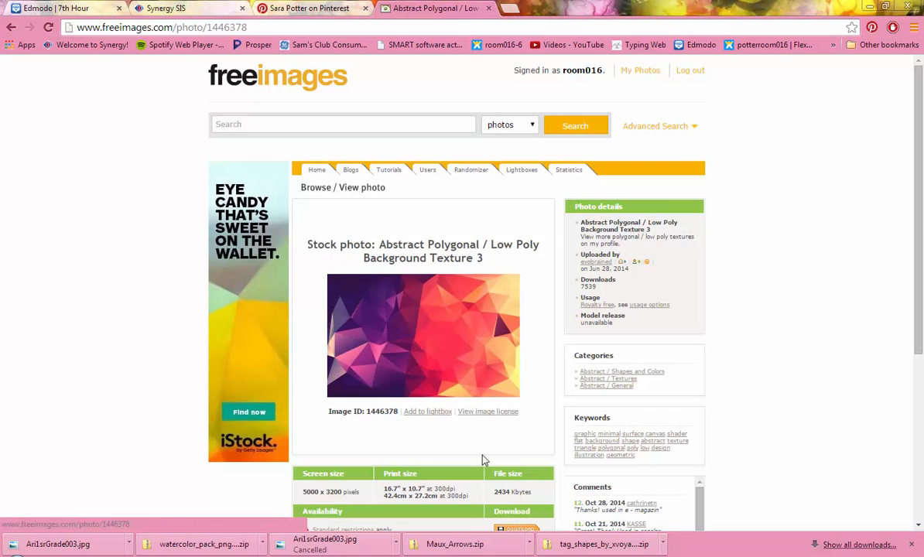
pyautogui.scroll(-1, 480, 441)
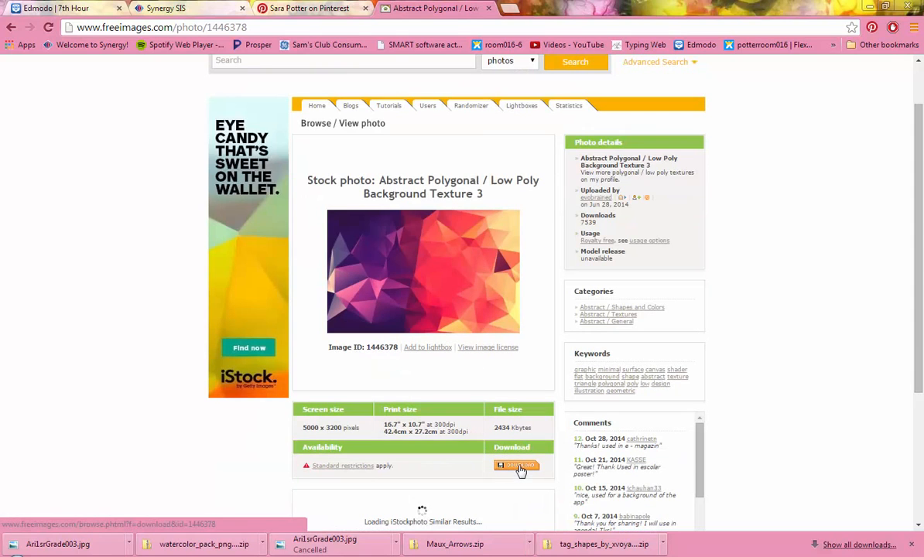
pyautogui.click(518, 466)
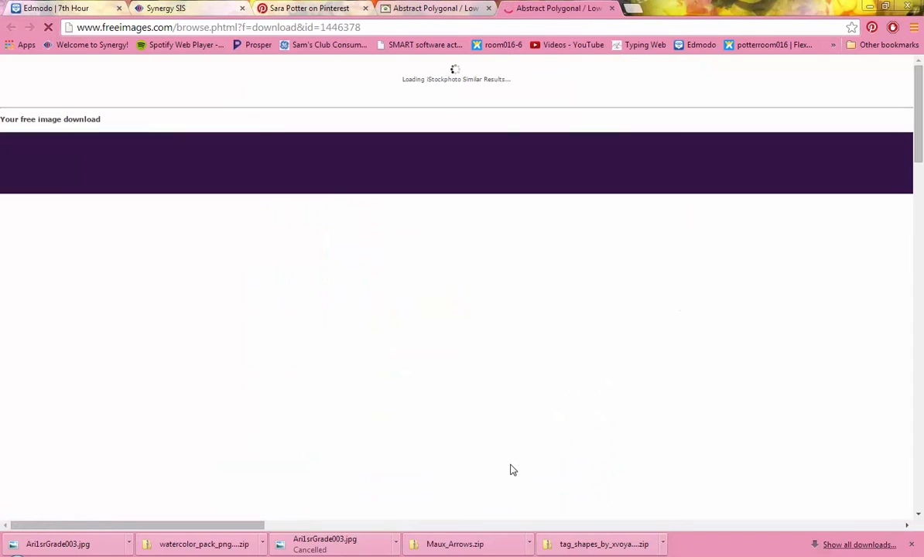
# Copy the full-size polygonal texture image and paste it into the Photoshop document as a layer above the name text
pyautogui.scroll(-5, 520, 410)
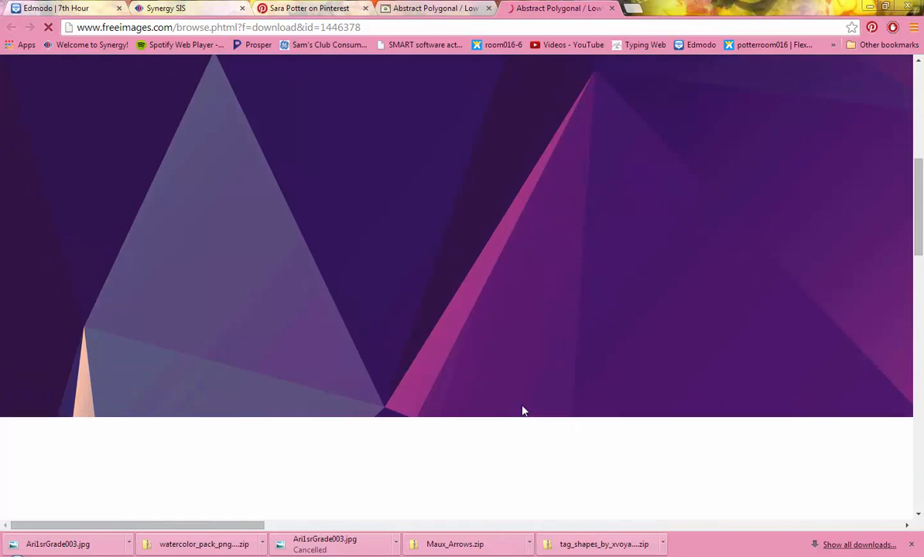
pyautogui.scroll(-2, 354, 416)
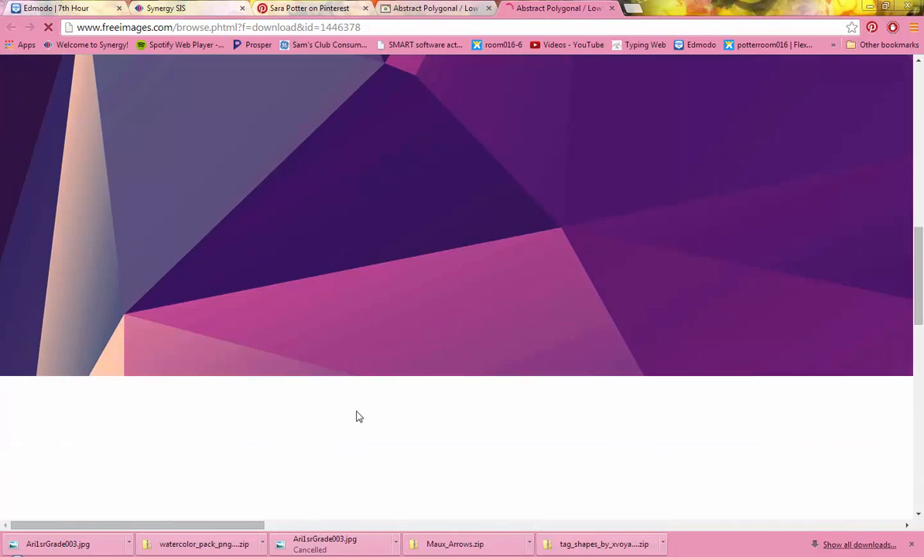
pyautogui.scroll(-2, 357, 417)
pyautogui.scroll(10, 396, 345)
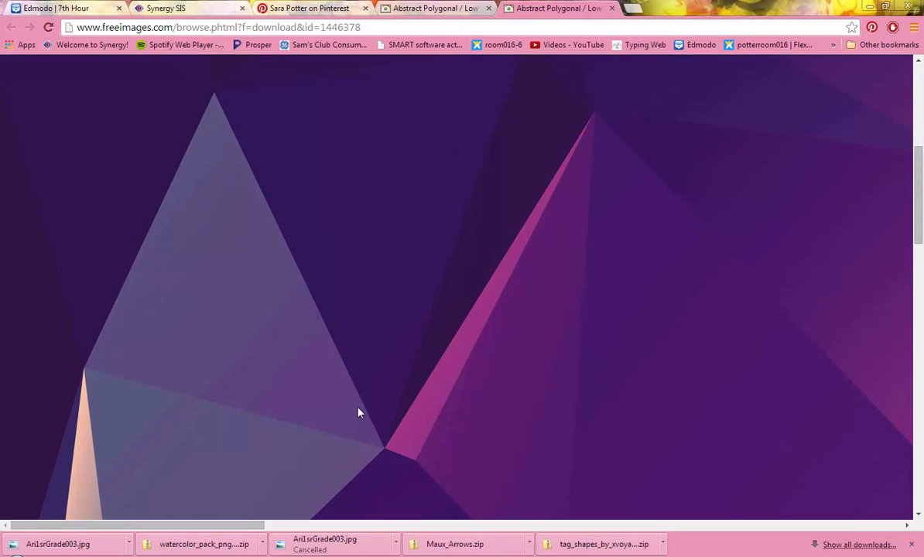
pyautogui.scroll(5, 360, 404)
pyautogui.scroll(2, 359, 401)
pyautogui.rightClick(355, 233)
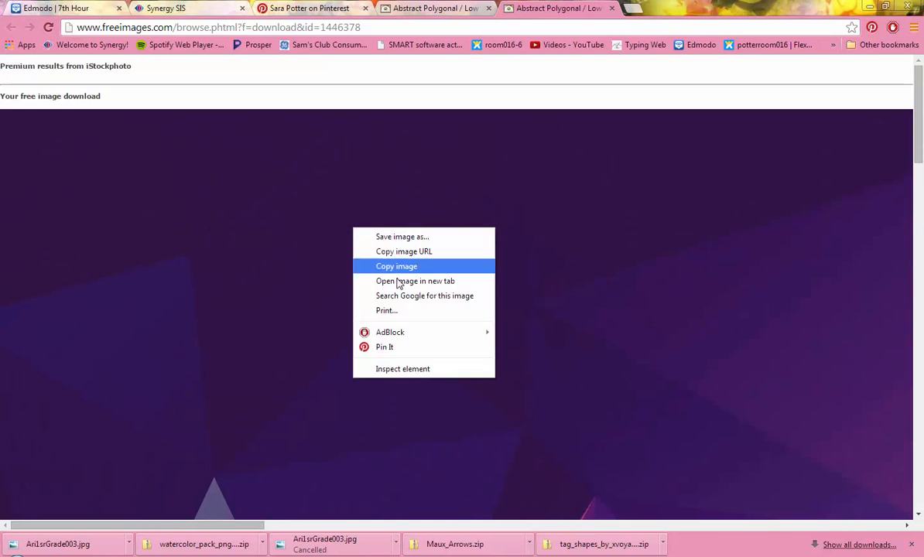
pyautogui.click(374, 264)
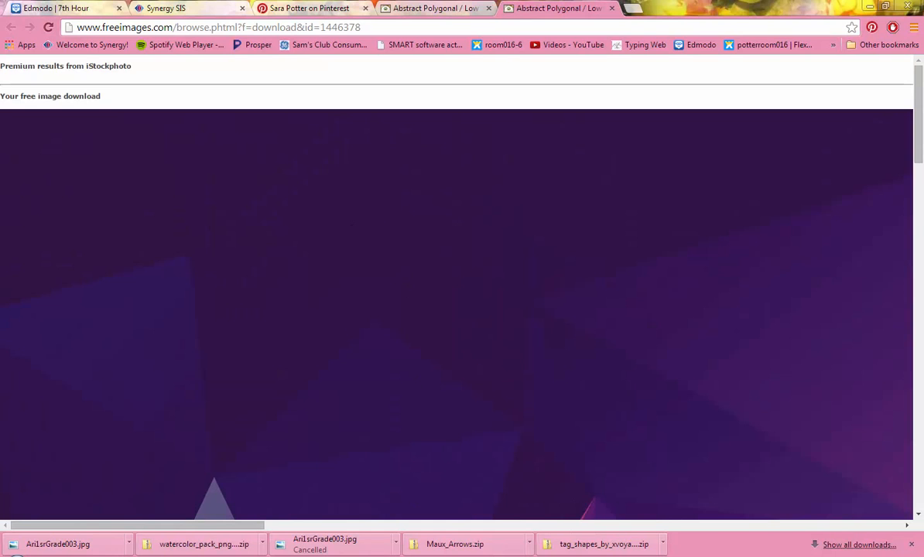
pyautogui.hotkey('alt', 'Tab')
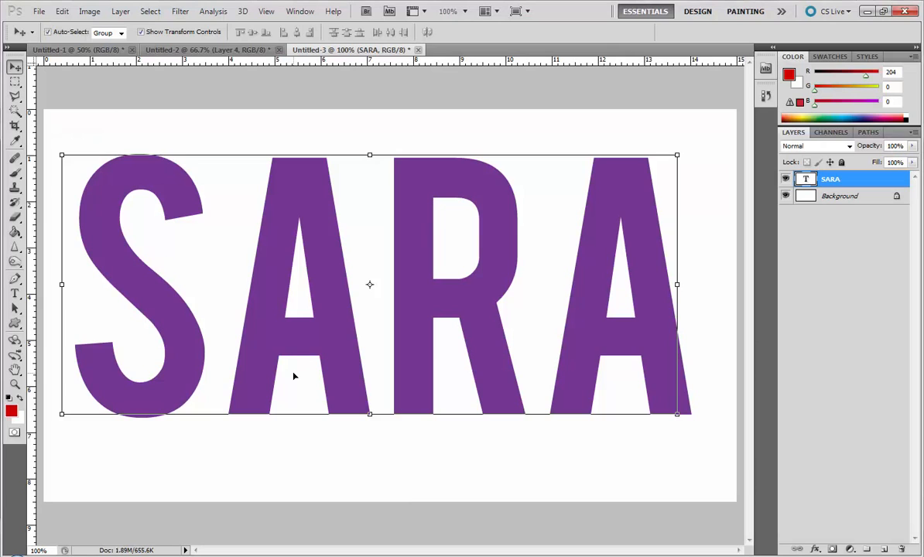
pyautogui.hotkey('ctrl', 'v')
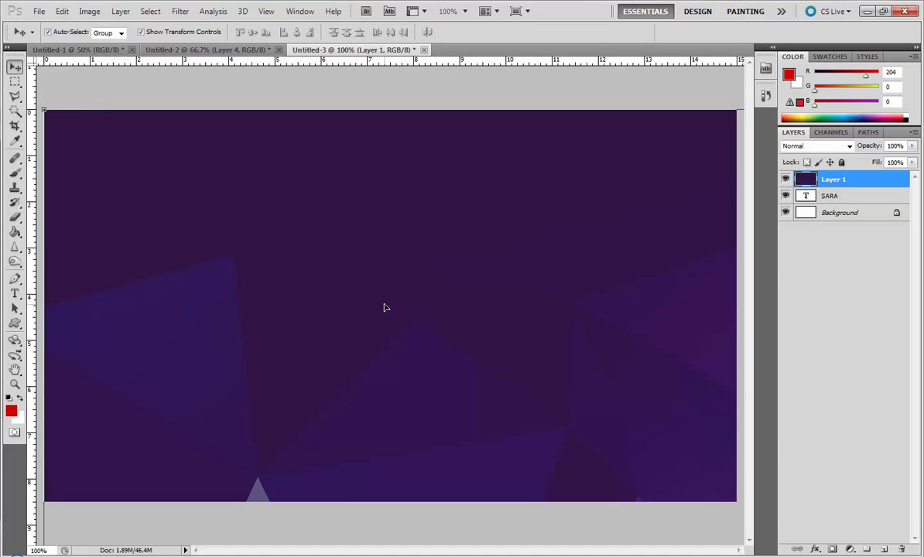
# Scale the pasted texture proportionally to about 22%, anchored at the canvas's upper-left corner, so it just covers the canvas
pyautogui.scroll(-5, 384, 308)
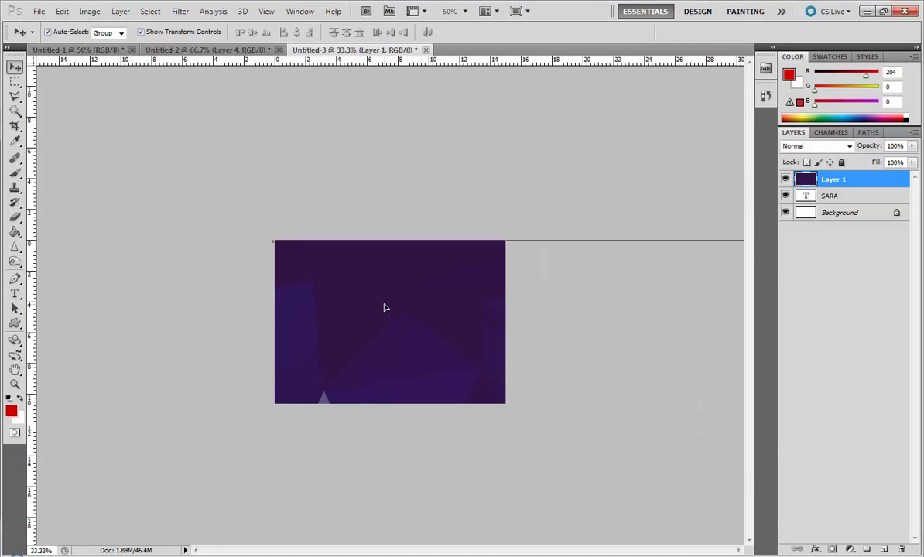
pyautogui.scroll(-2, 384, 308)
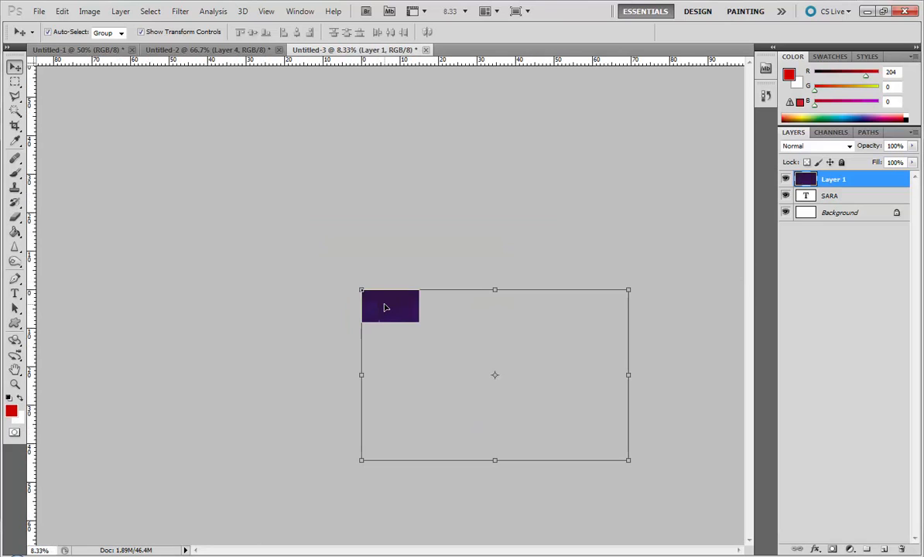
pyautogui.moveTo(628, 459); pyautogui.dragTo(431, 314)
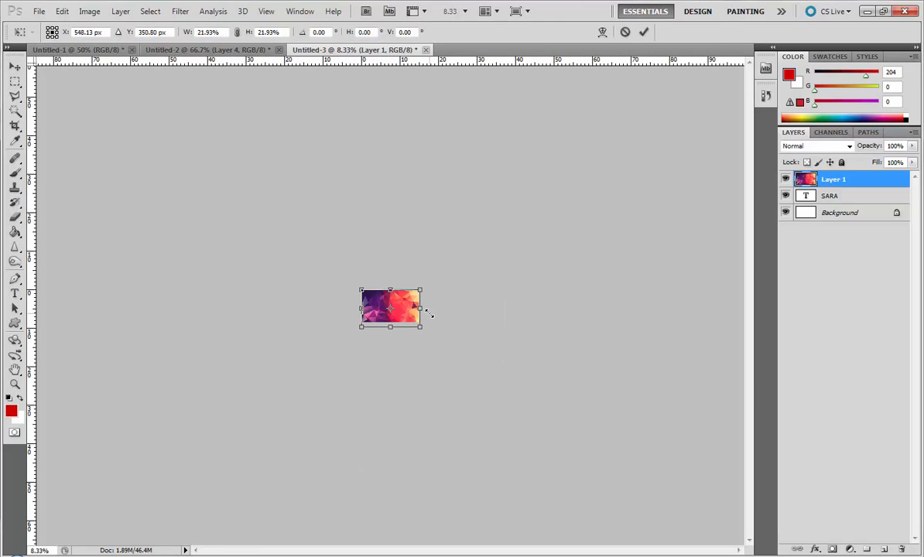
pyautogui.hotkey('ctrl', '+')
pyautogui.hotkey('ctrl', '+')
pyautogui.hotkey('ctrl', '+')
pyautogui.hotkey('ctrl', '+')
pyautogui.hotkey('ctrl', '+')
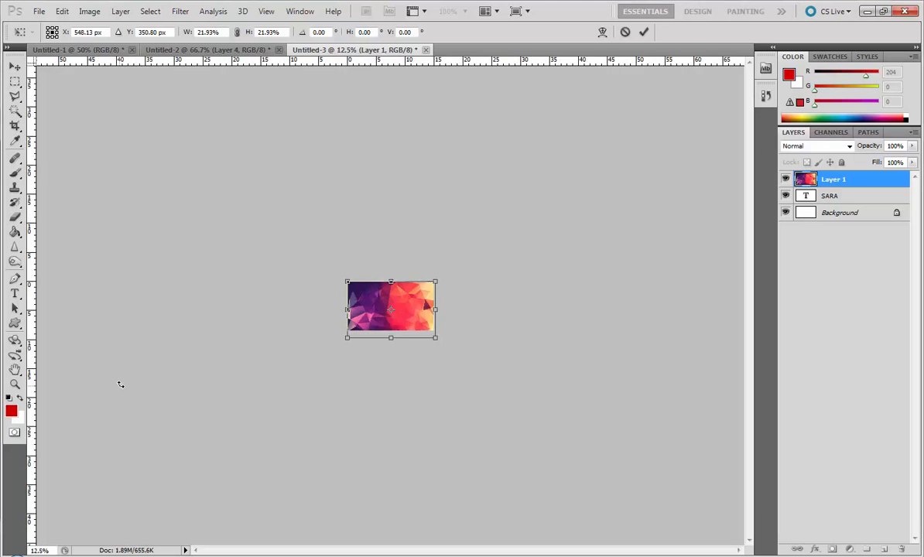
pyautogui.hotkey('ctrl', '+')
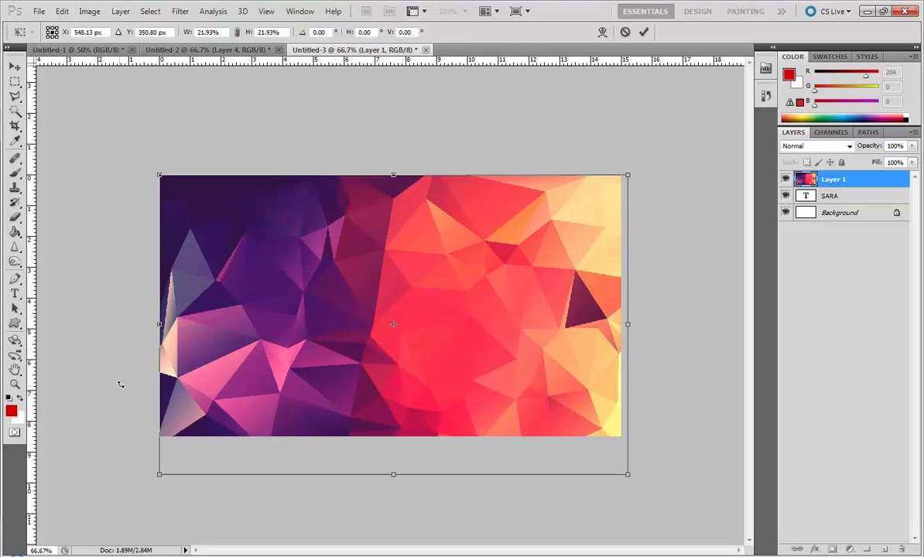
pyautogui.press('Return')
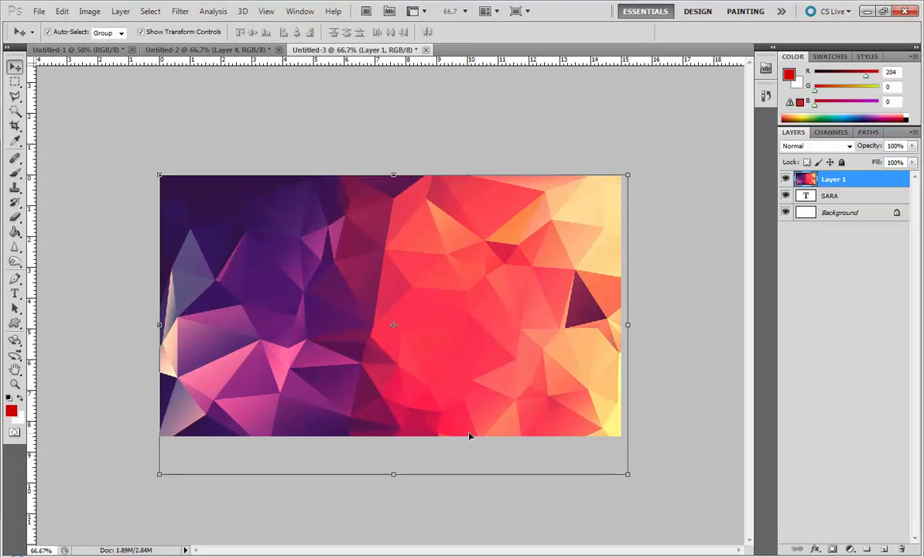
pyautogui.hotkey('ctrl', '+')
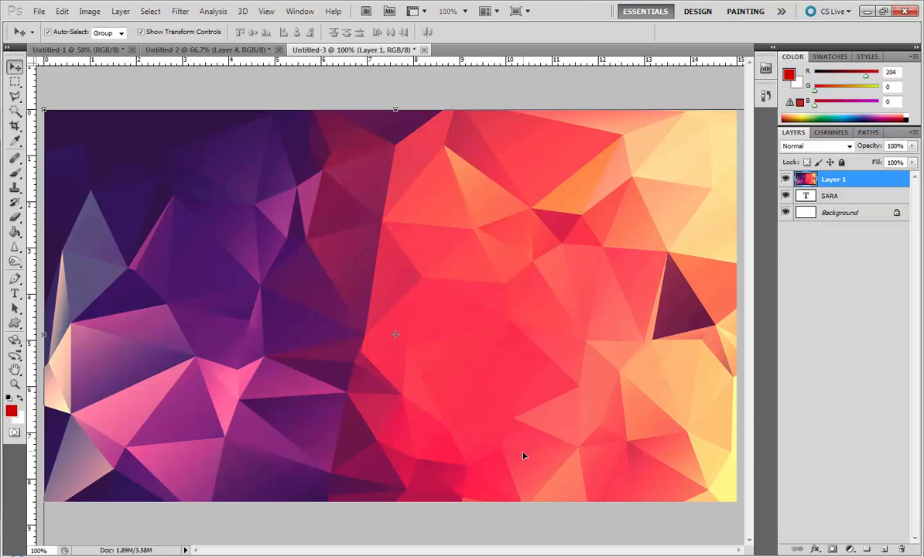
# Clip the polygonal texture layer to the name text layer beneath it so the image fills only the letters
pyautogui.doubleClick(835, 180)
pyautogui.keyDown('alt'); pyautogui.click(851, 187); pyautogui.keyUp('alt')
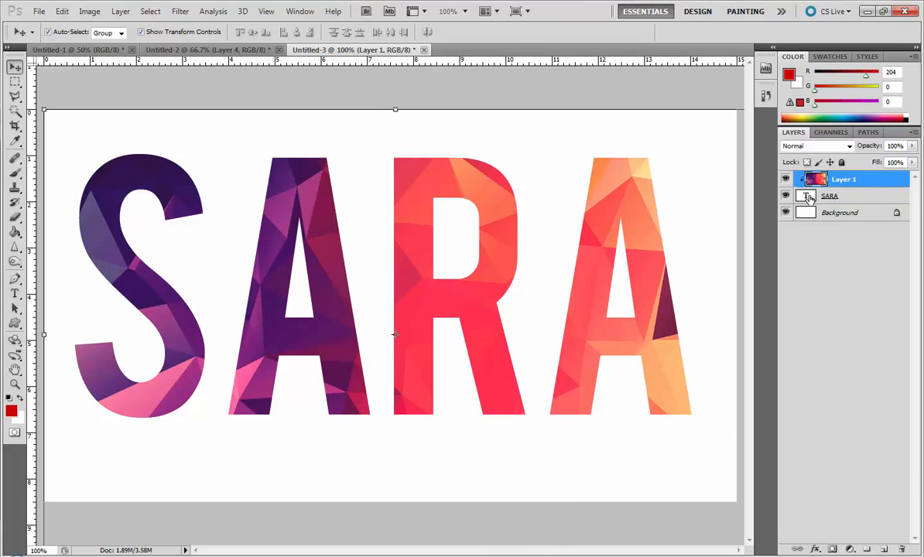
# Add a drop shadow to the name text with 66% opacity, a 142° angle and 6 px distance
pyautogui.doubleClick(862, 200)
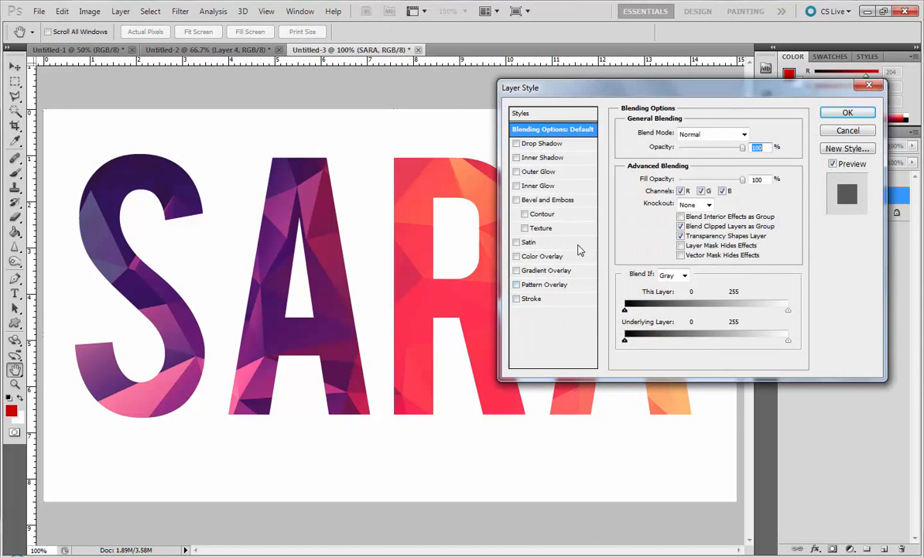
pyautogui.click(516, 145)
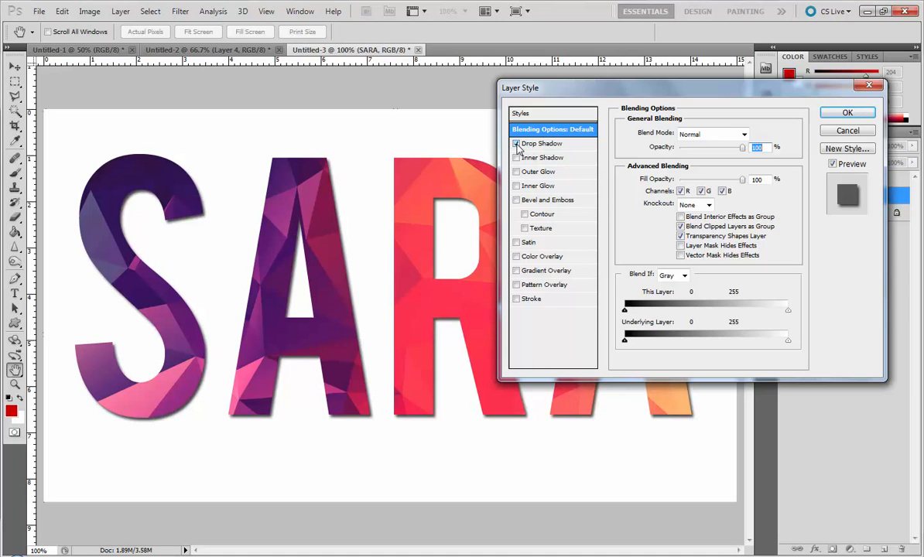
pyautogui.moveTo(568, 106); pyautogui.dragTo(509, 140)
pyautogui.click(487, 189)
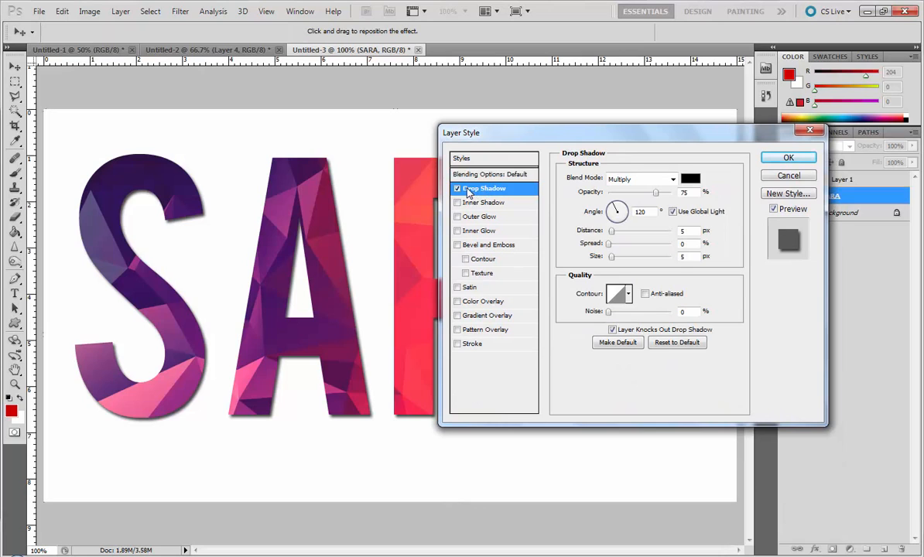
pyautogui.moveTo(654, 198)
pyautogui.mouseDown()
pyautogui.moveTo(635, 198)
pyautogui.moveTo(660, 196)
pyautogui.moveTo(648, 200)
pyautogui.mouseUp()
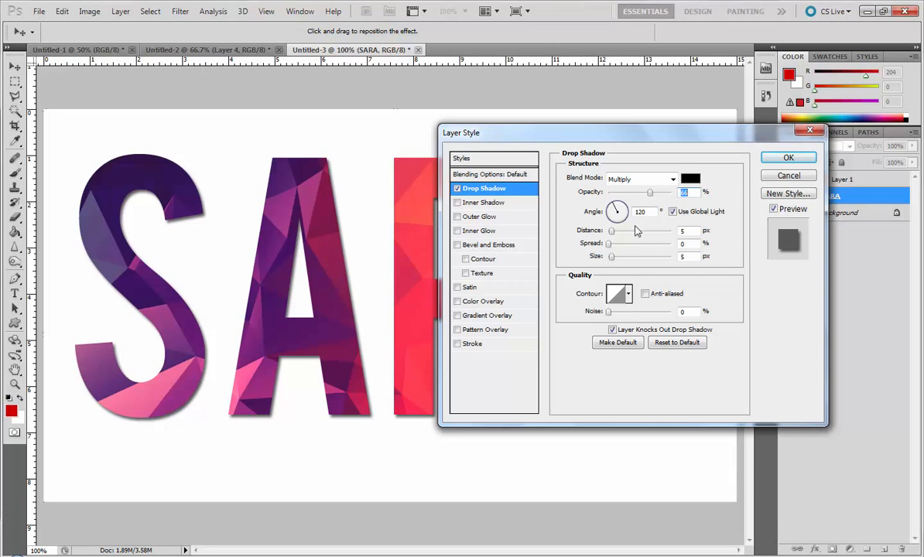
pyautogui.moveTo(617, 235); pyautogui.dragTo(632, 277)
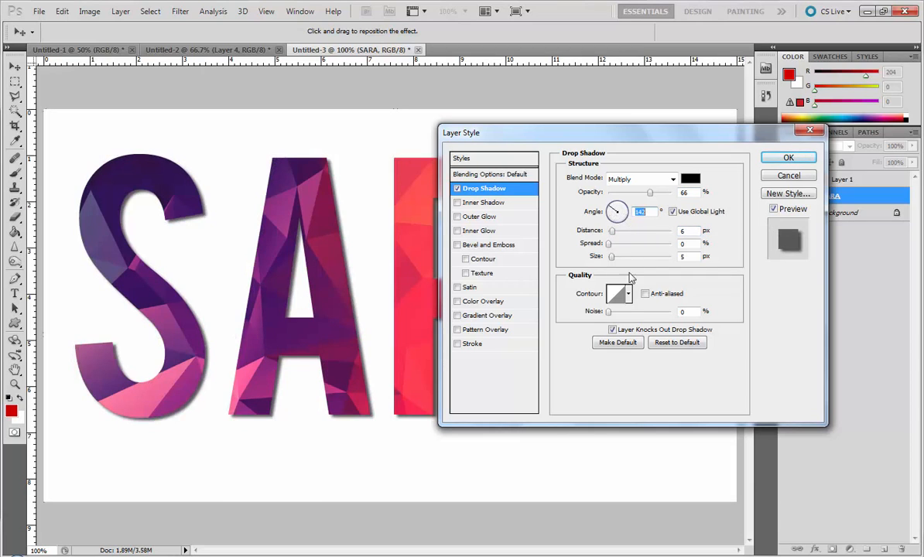
# Add a Bevel and Emboss effect to the name text and set its depth to 62%
pyautogui.click(495, 245)
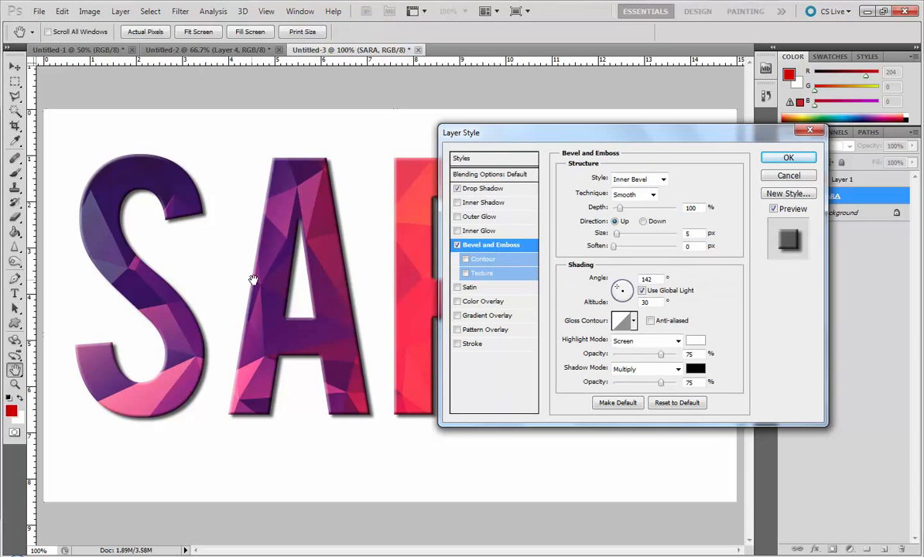
pyautogui.click(457, 245)
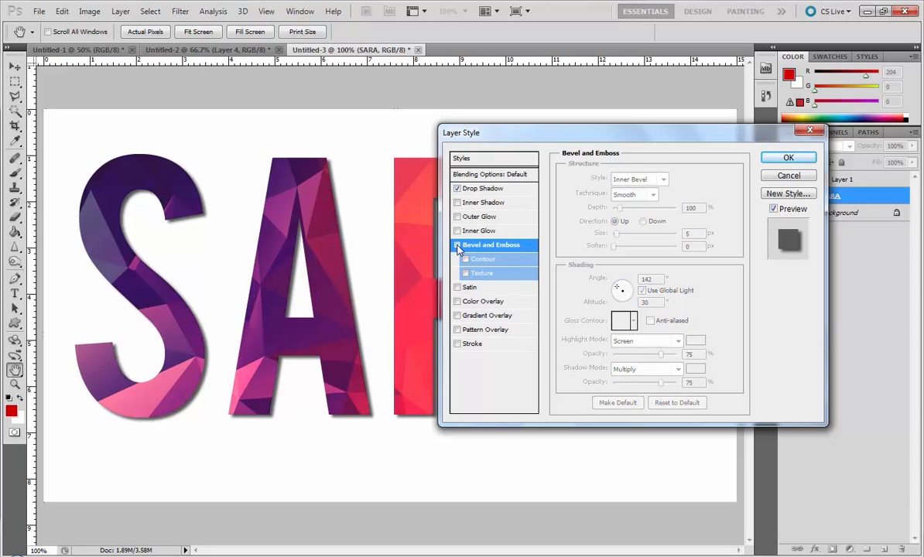
pyautogui.click(457, 245)
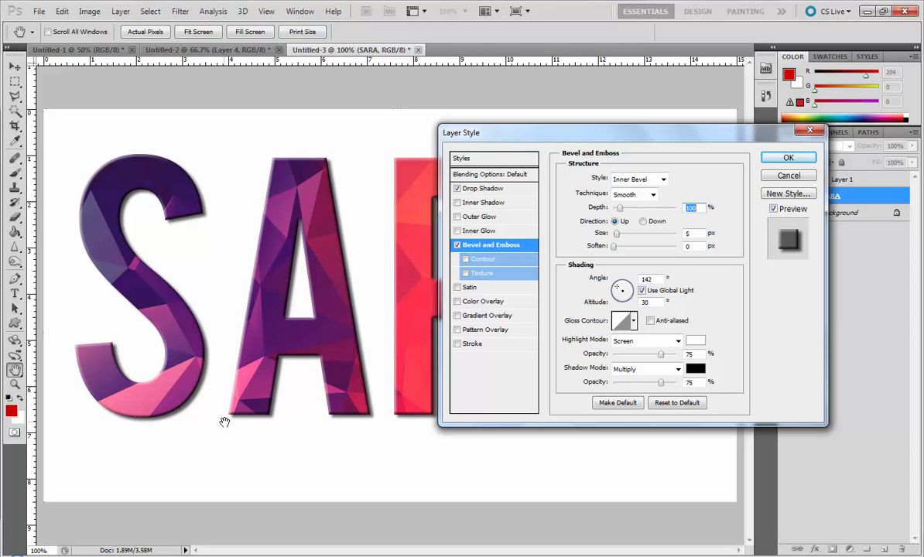
pyautogui.moveTo(622, 212); pyautogui.dragTo(615, 210)
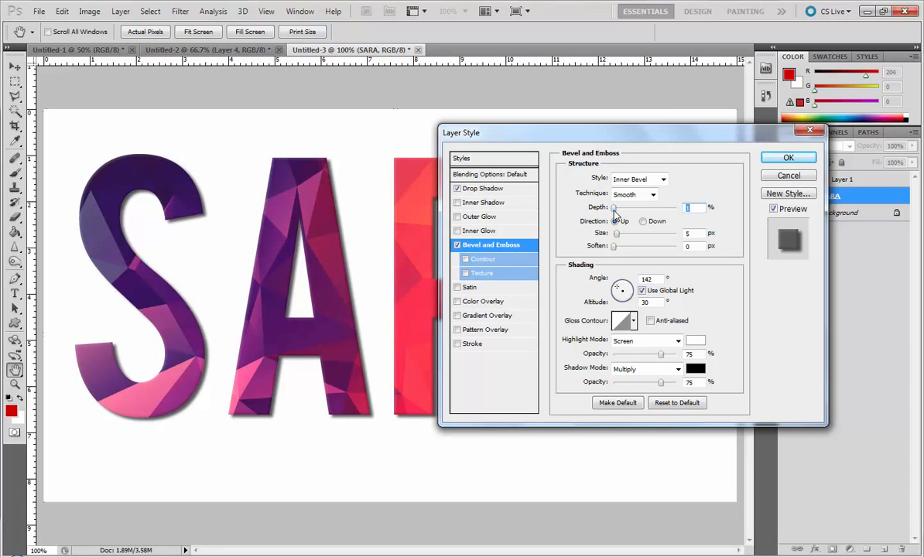
pyautogui.moveTo(614, 209)
pyautogui.mouseDown()
pyautogui.moveTo(647, 214)
pyautogui.moveTo(619, 211)
pyautogui.mouseUp()
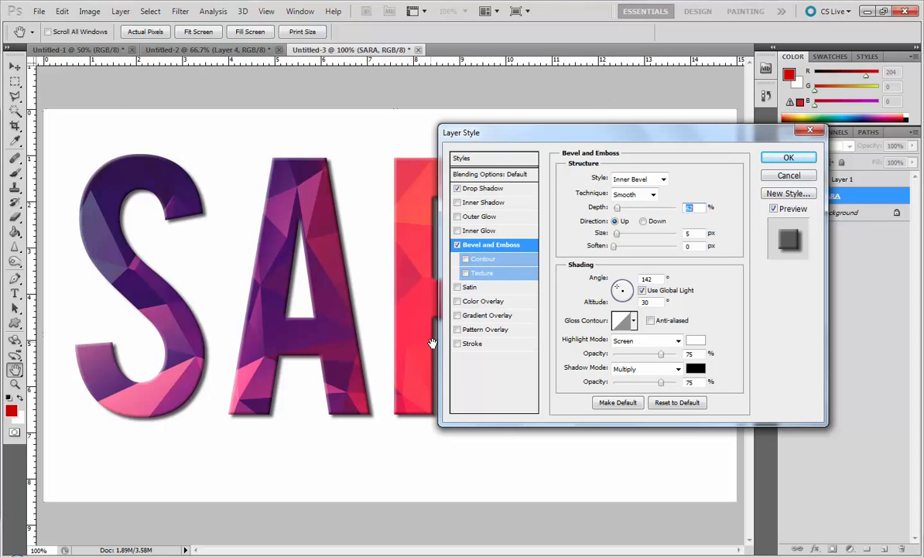
# Try a 3 px outside stroke on the name text in coral (#ff5351) and gray (#777777), and switch the stroke off
pyautogui.click(469, 348)
pyautogui.click(476, 346)
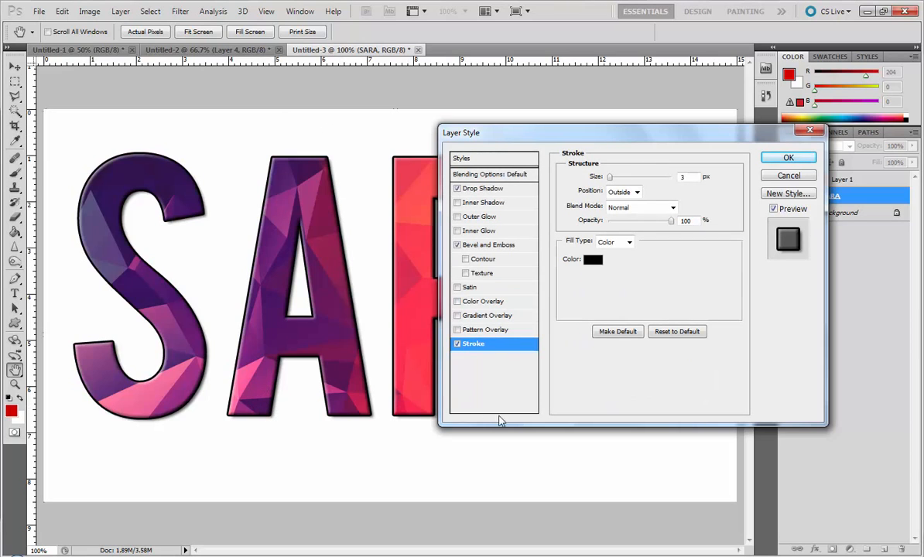
pyautogui.click(593, 259)
pyautogui.click(396, 182)
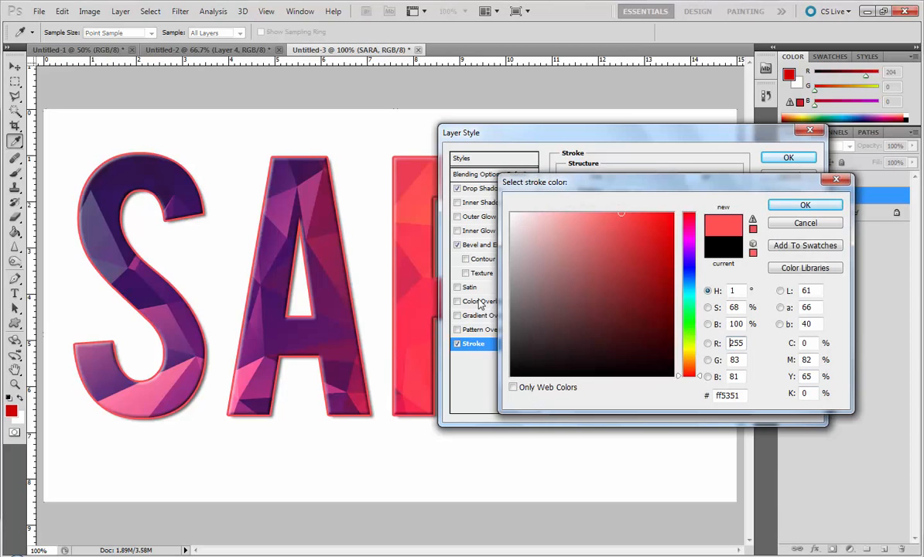
pyautogui.click(511, 301)
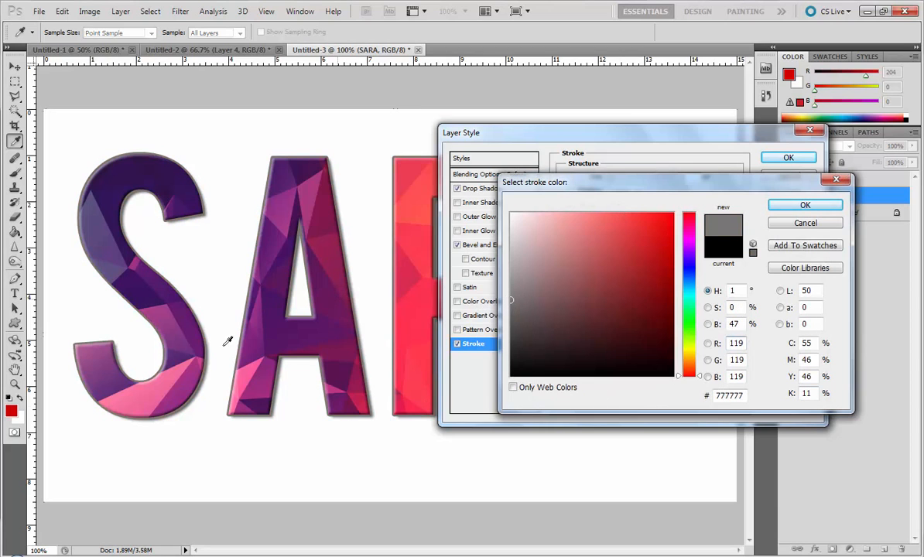
pyautogui.click(817, 206)
pyautogui.click(457, 343)
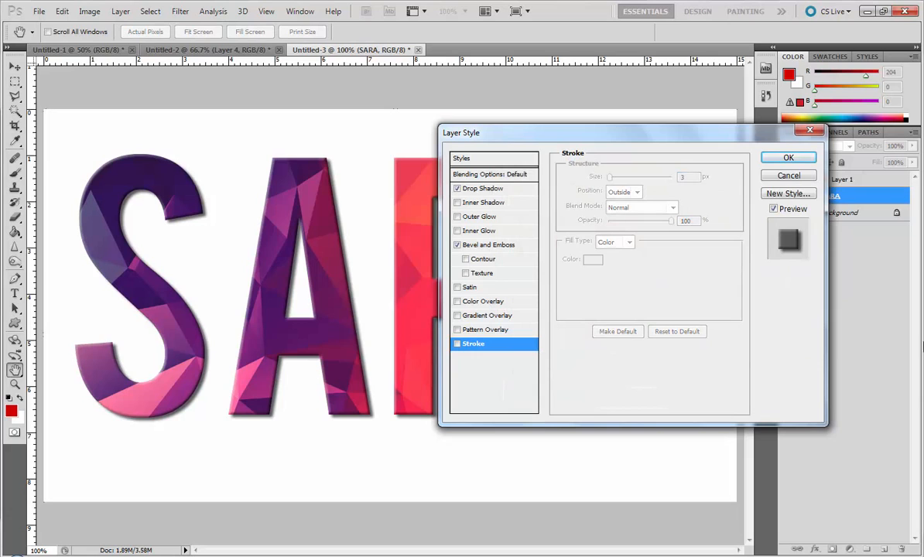
# Apply the text's layer effects, compare the lettering with Bevel and Emboss and Drop Shadow each hidden and shown again, and deselect the layer
pyautogui.click(791, 176)
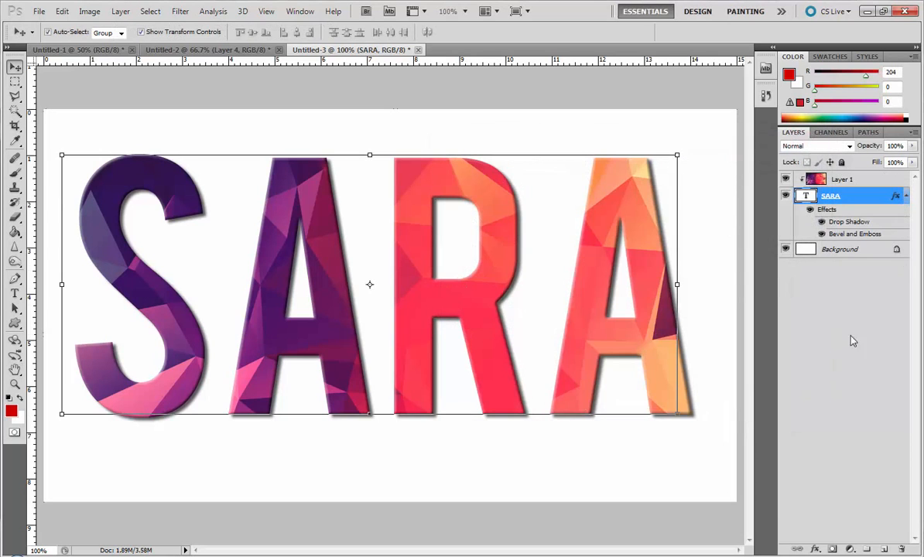
pyautogui.click(821, 234)
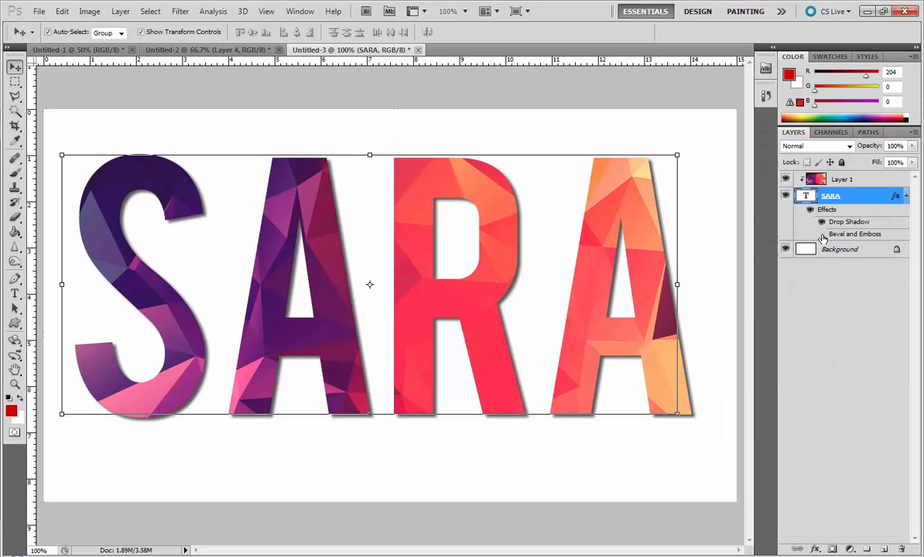
pyautogui.click(822, 235)
pyautogui.click(822, 222)
pyautogui.click(822, 222)
pyautogui.hotkey('ctrl', '-')
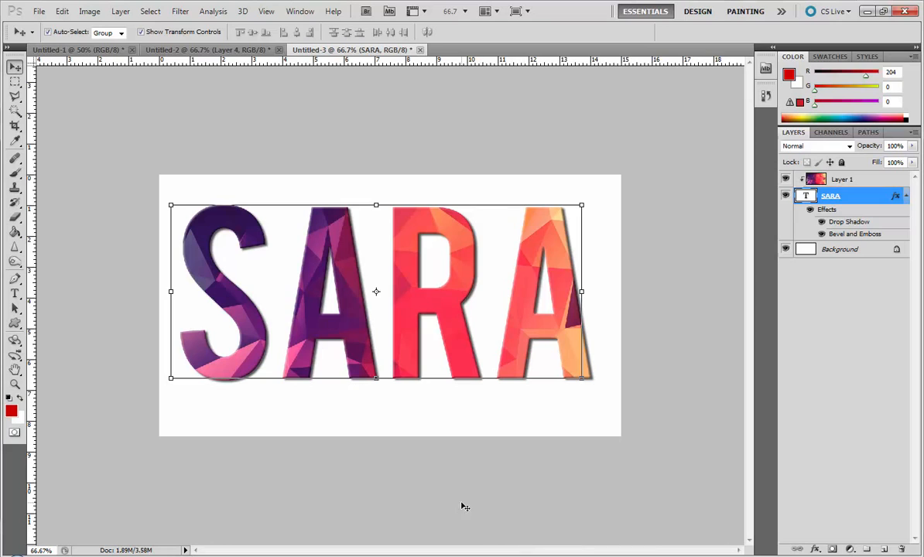
pyautogui.click(447, 465)
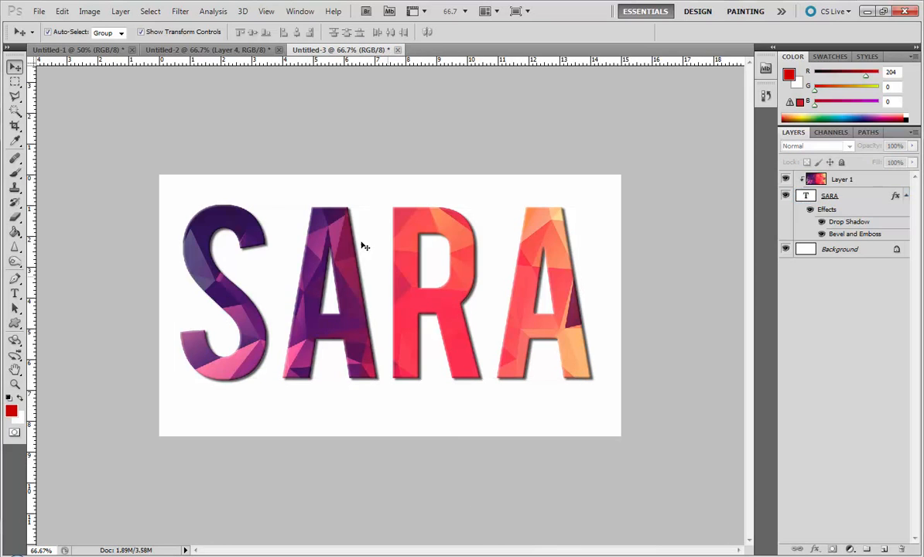